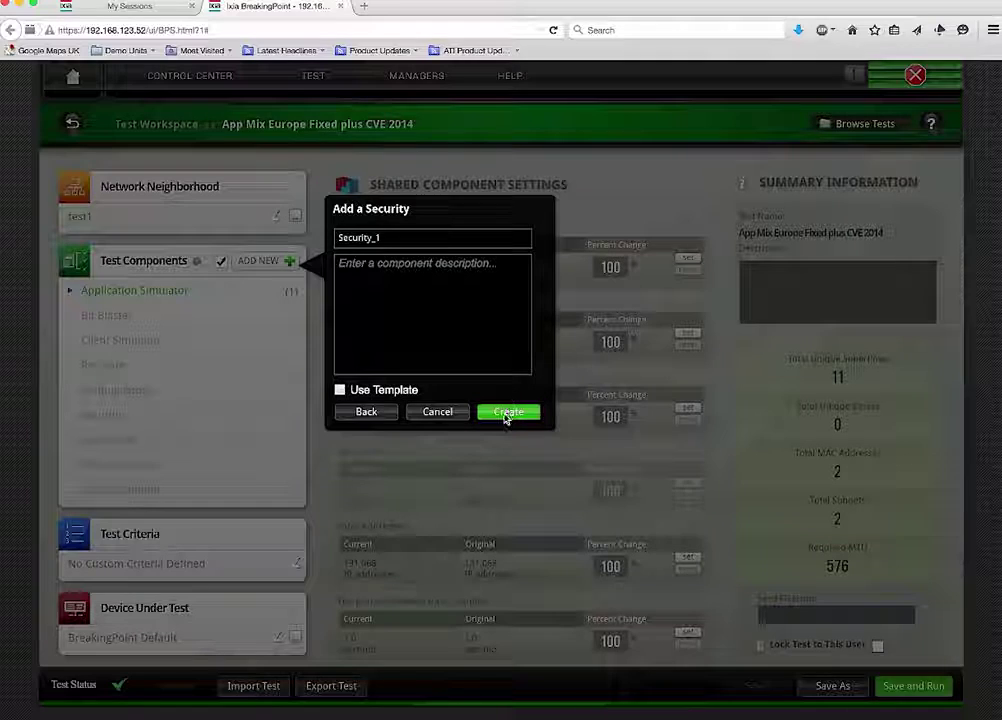
Create a Security component named Security_1 in the test and open its component settings
click(508, 414)
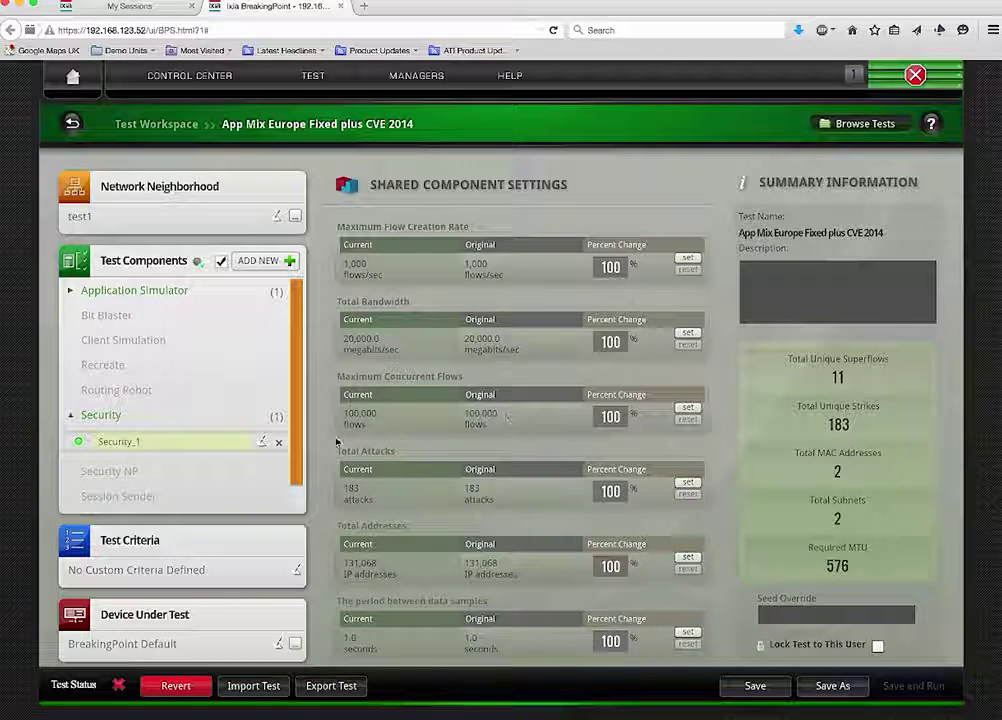
click(121, 445)
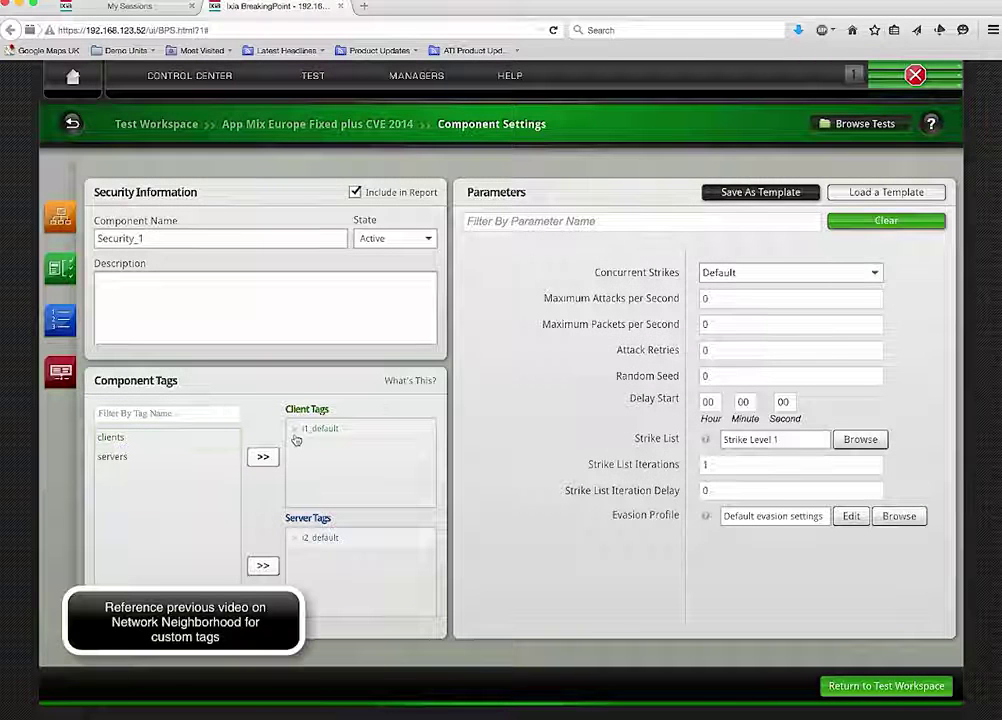
Replace the i1_default client tag with clients and the i2_default server tag with servers for Security_1
click(296, 432)
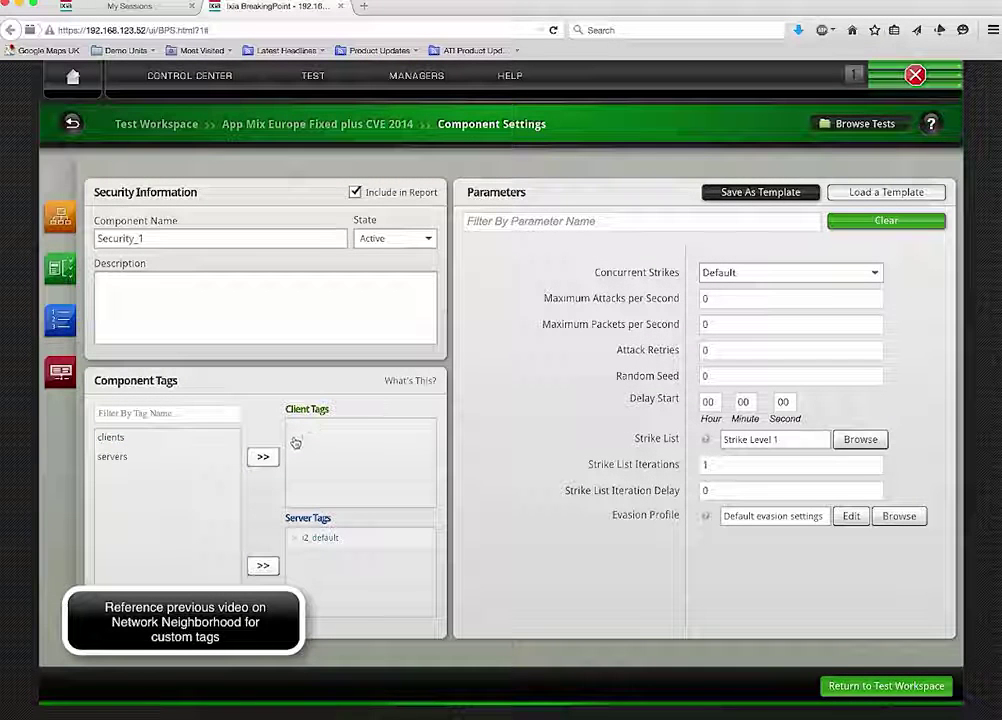
click(297, 541)
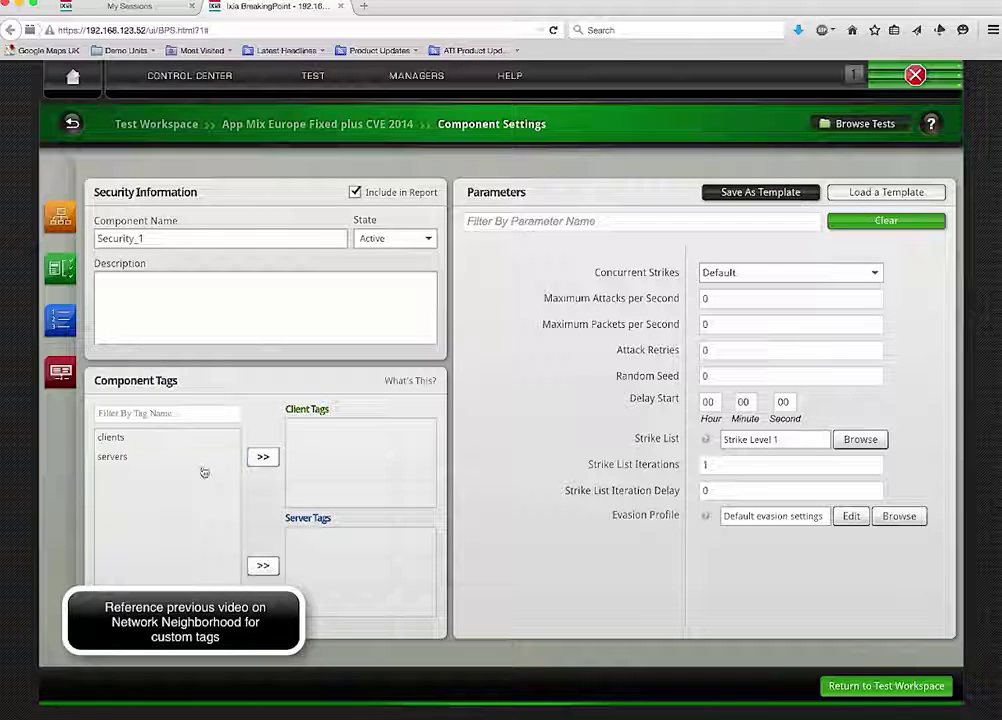
click(118, 442)
click(262, 457)
click(118, 458)
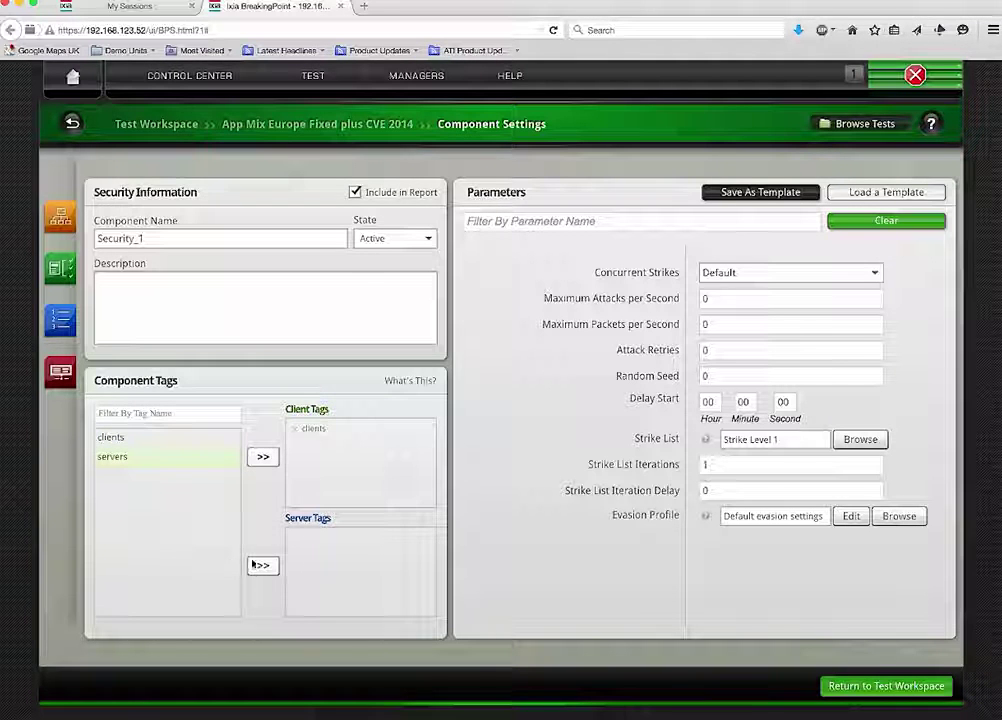
click(263, 567)
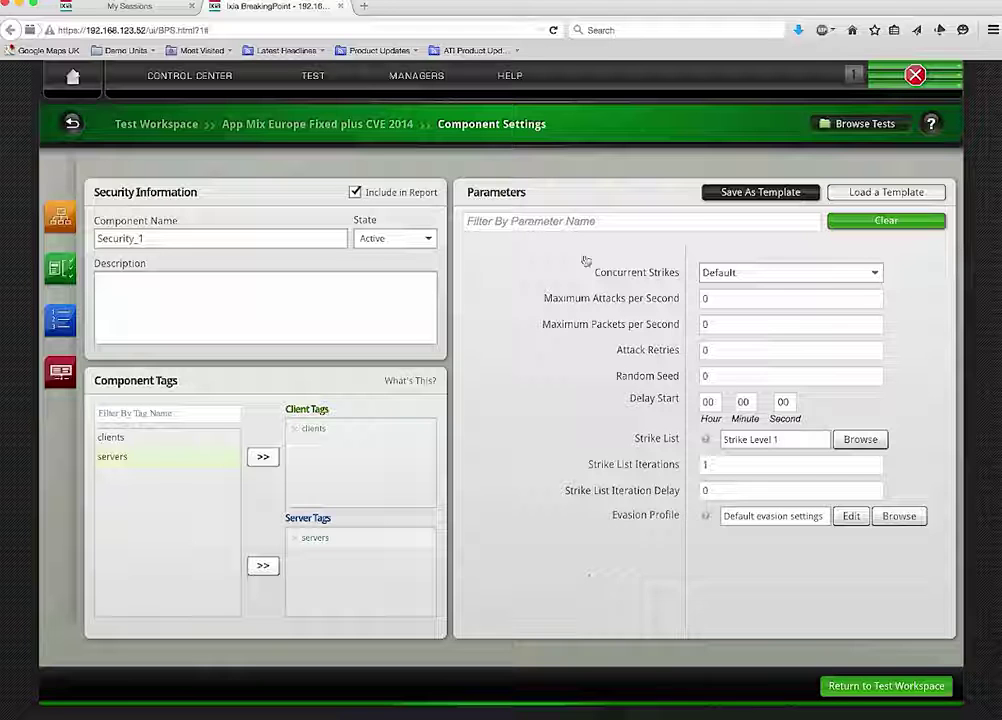
Review the descriptions of the strike, attack and packet rate parameters and look through the available strike lists
mouse_move(605, 276)
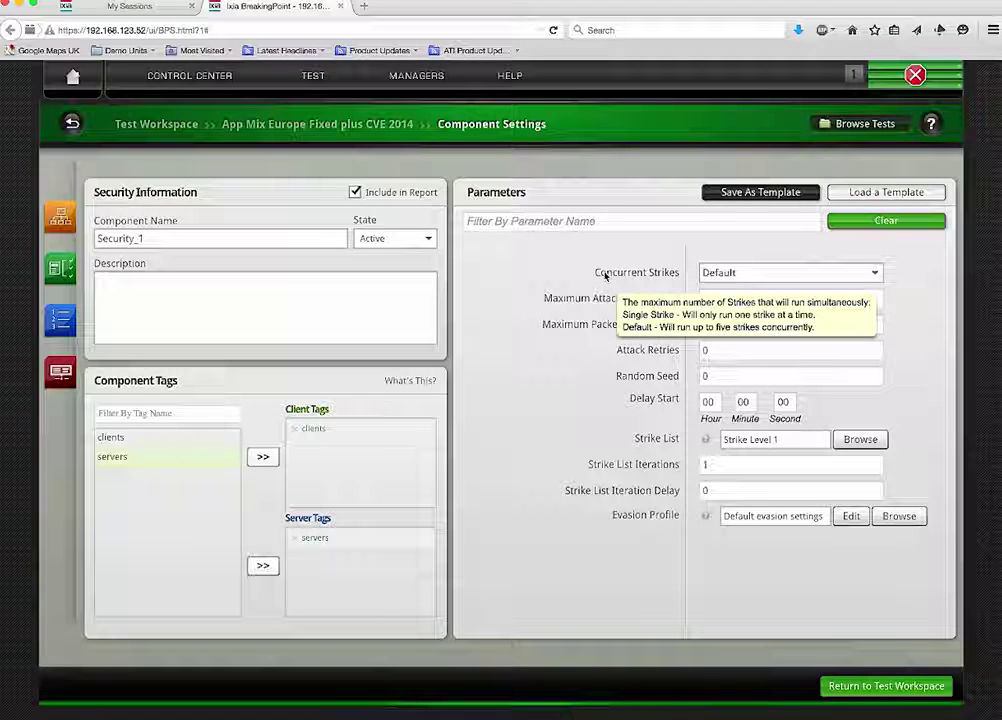
mouse_move(577, 300)
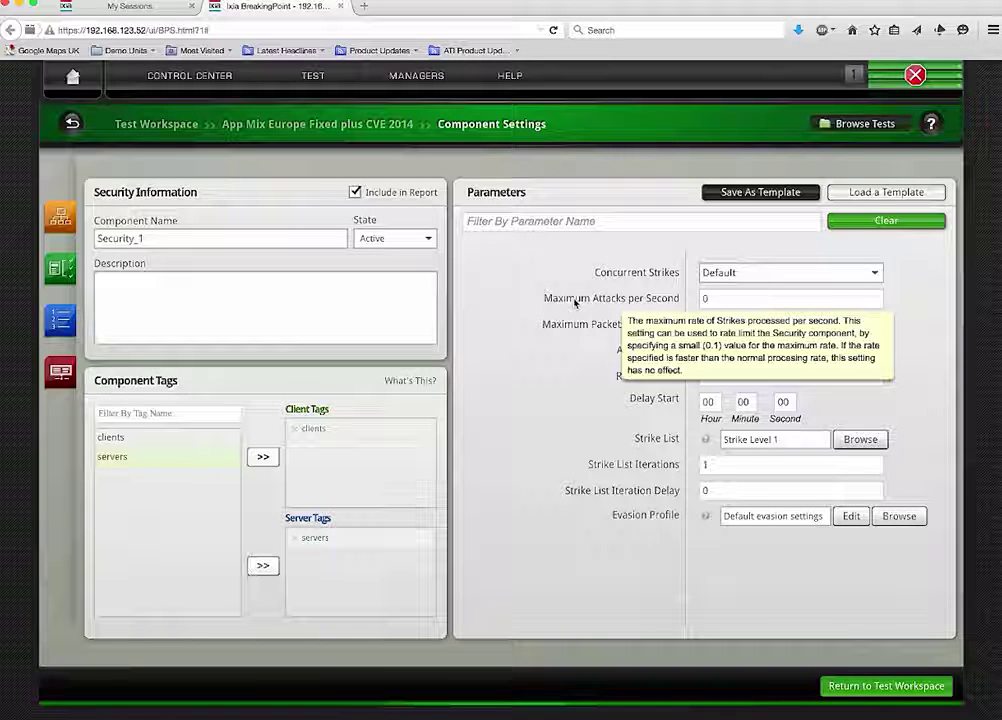
mouse_move(570, 326)
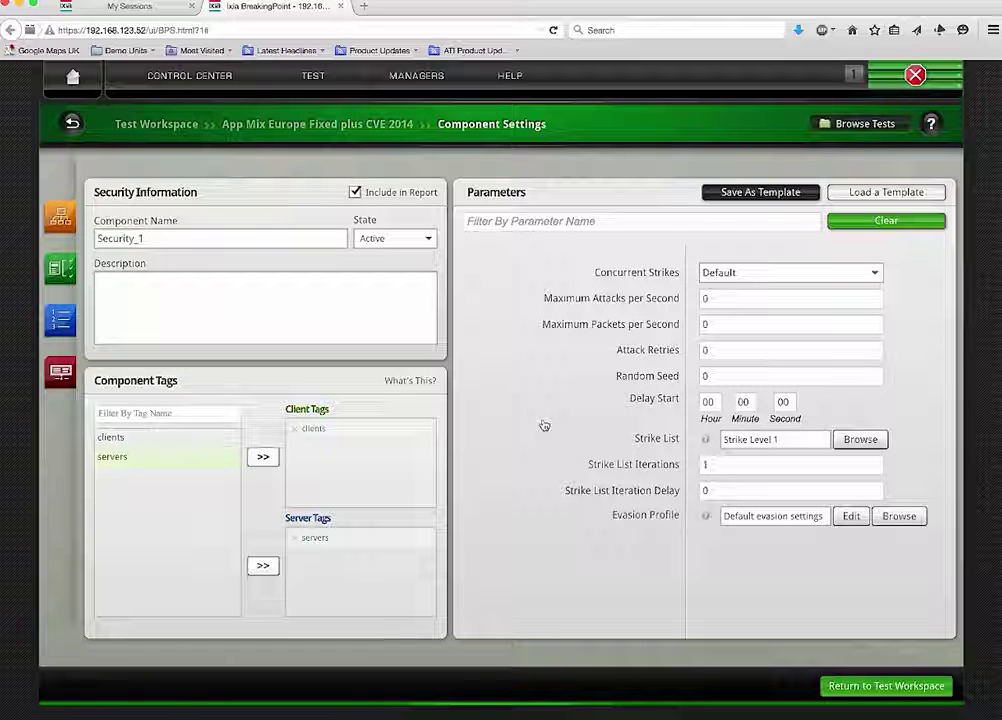
click(861, 441)
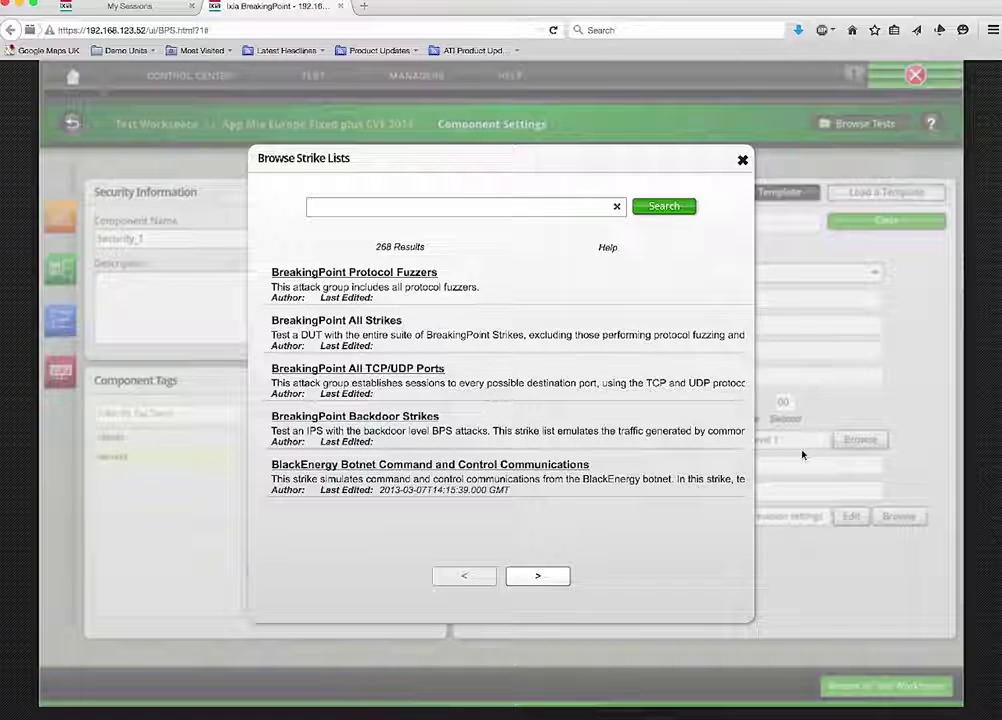
click(541, 578)
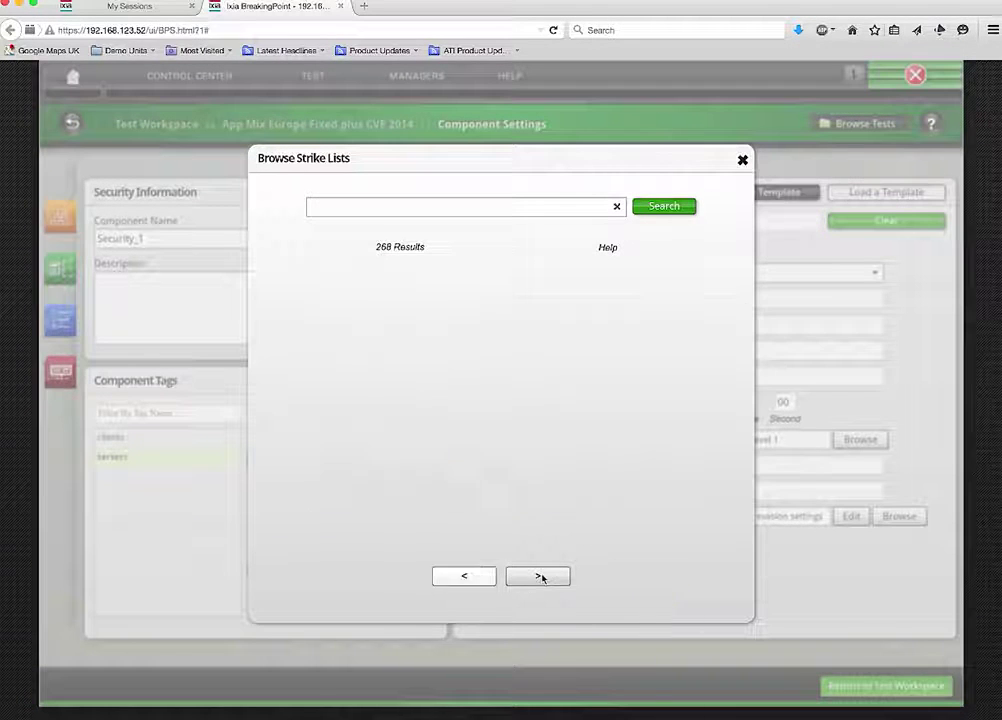
click(742, 161)
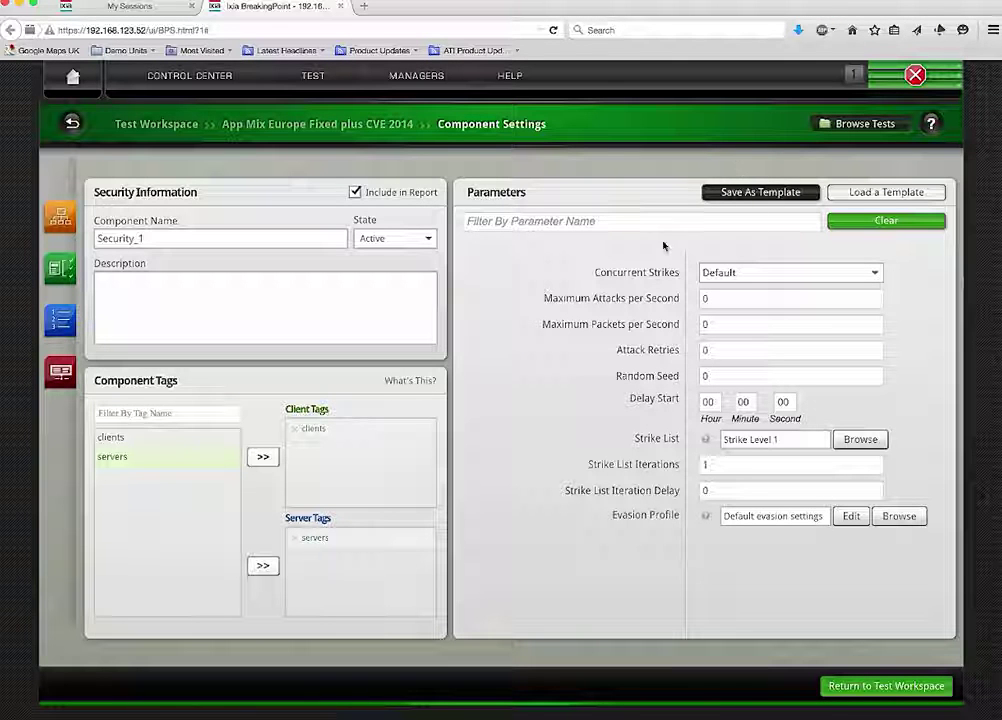
Create a new strike list named cve2014 in the strike list manager
click(415, 76)
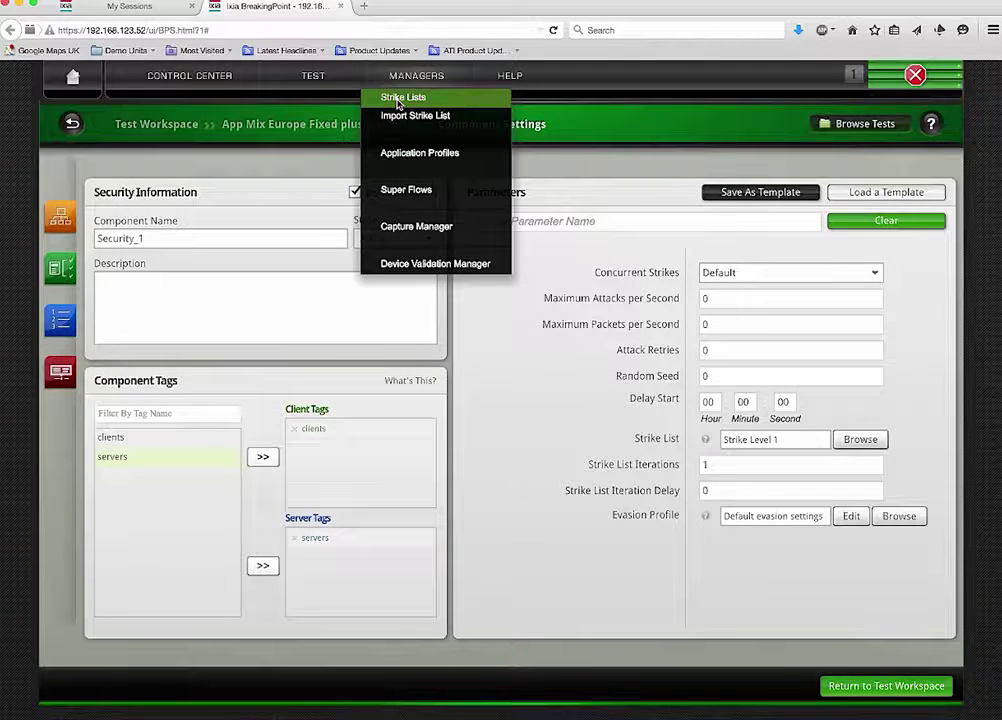
click(402, 98)
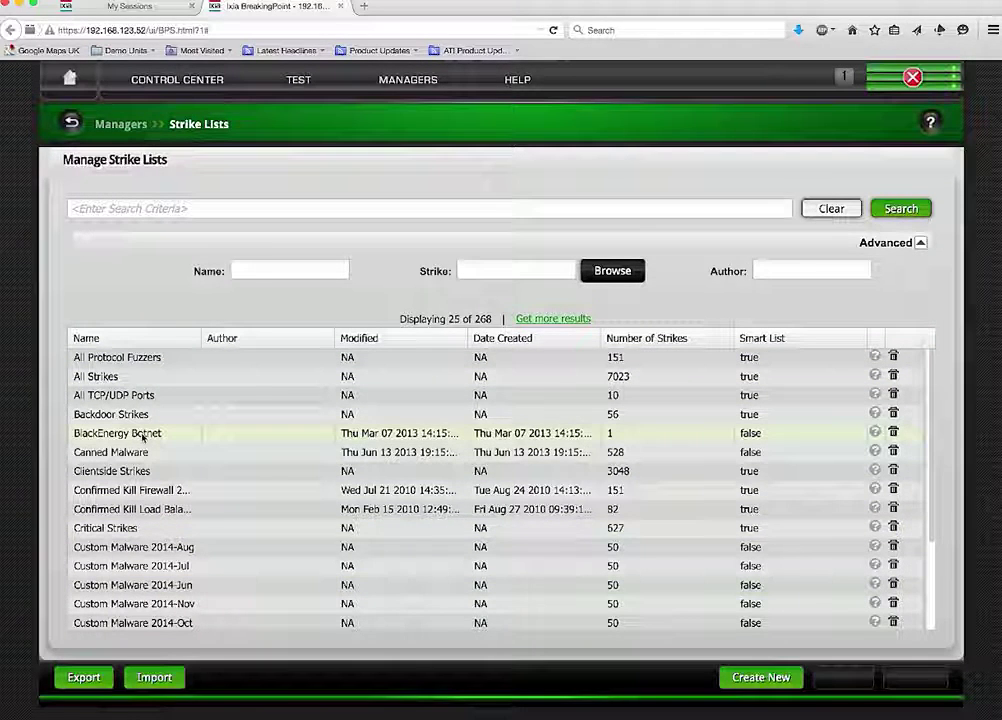
click(761, 679)
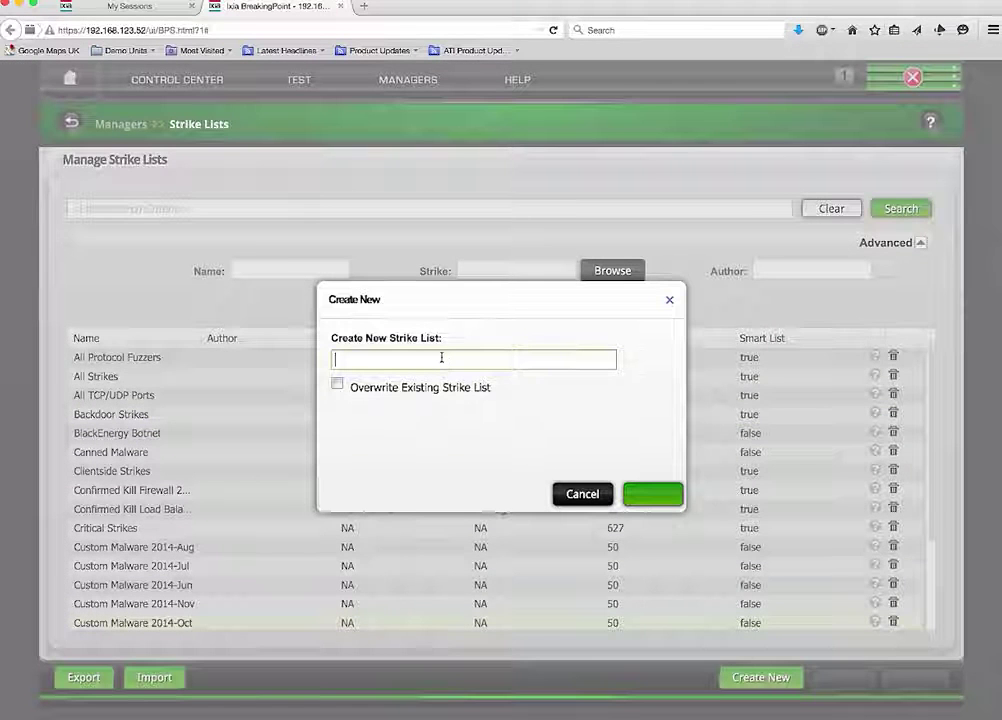
text(cve2014)
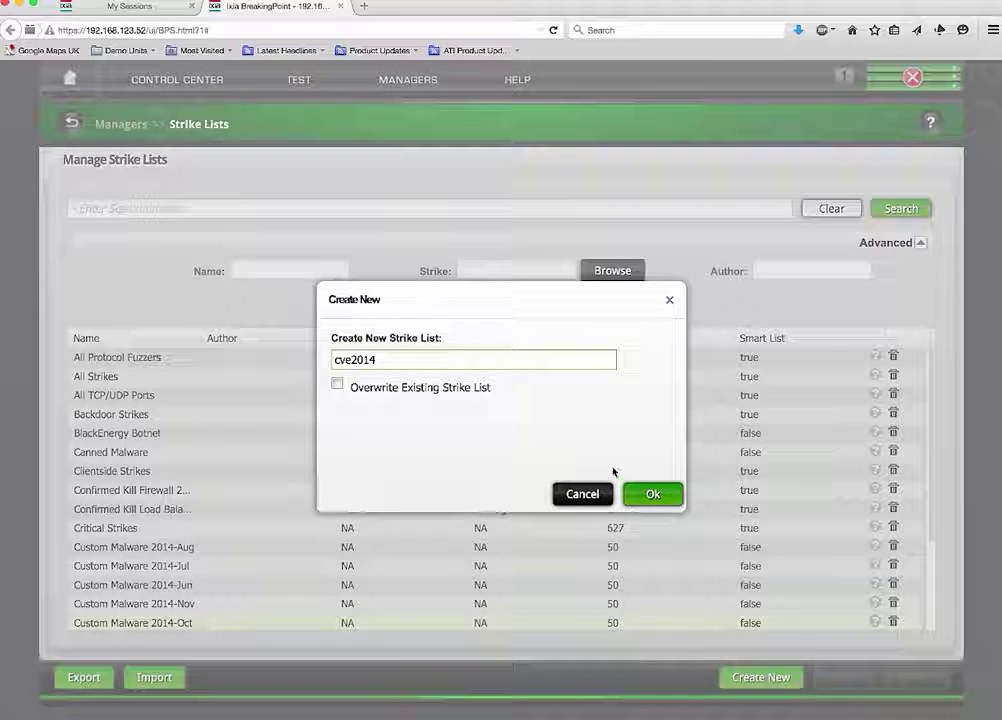
click(652, 495)
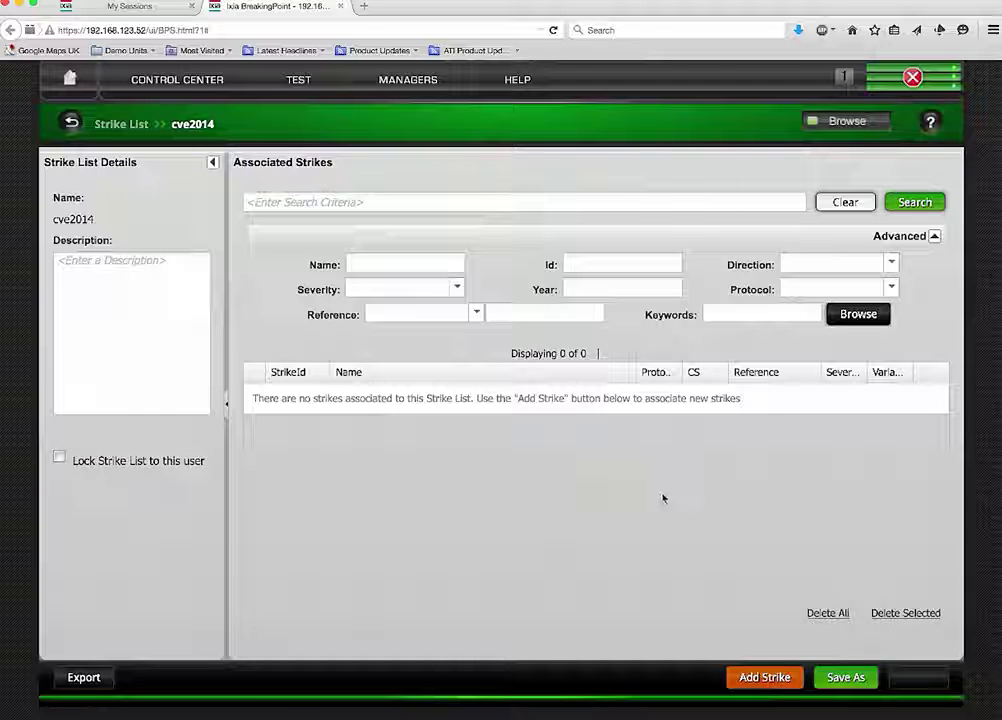
Search the strikes available for the cve2014 list by reference type CVE and year 2014
click(764, 678)
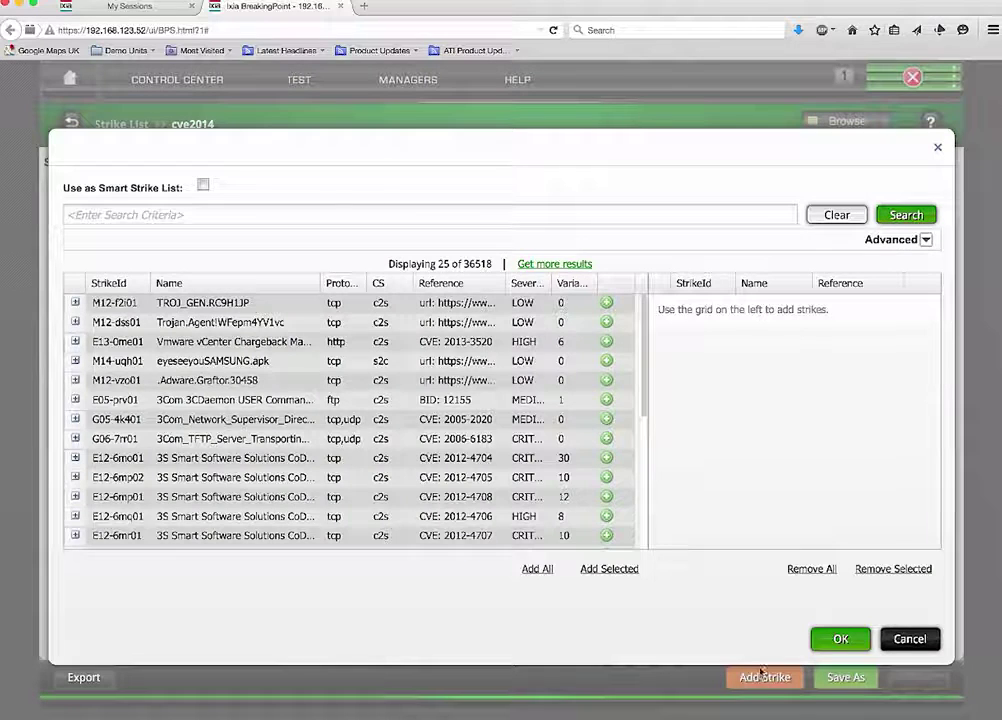
click(187, 215)
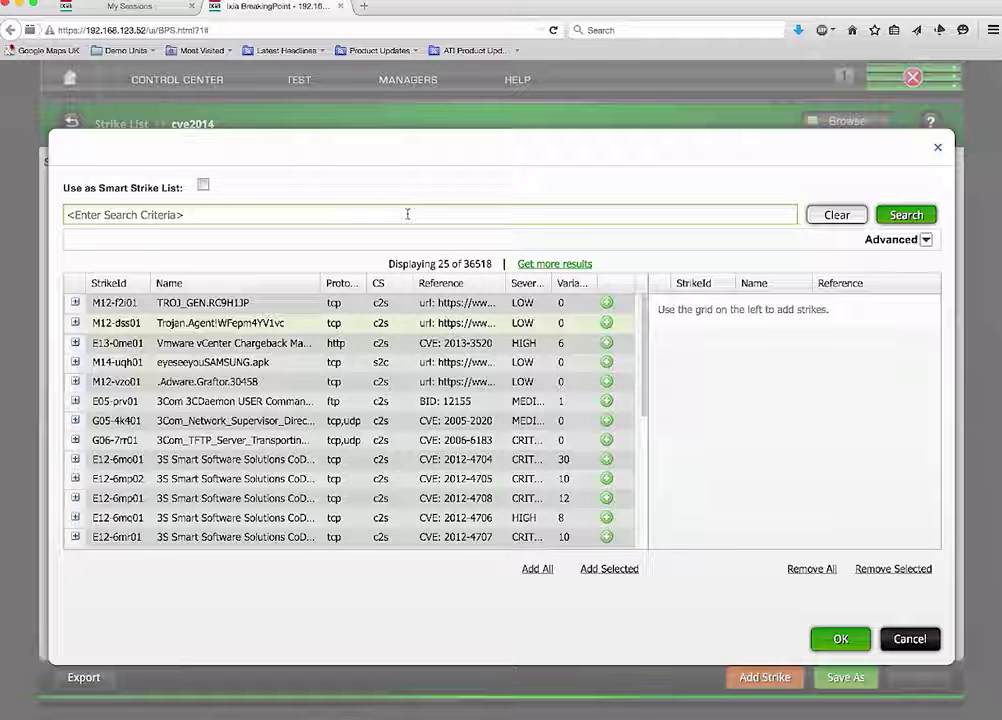
click(926, 240)
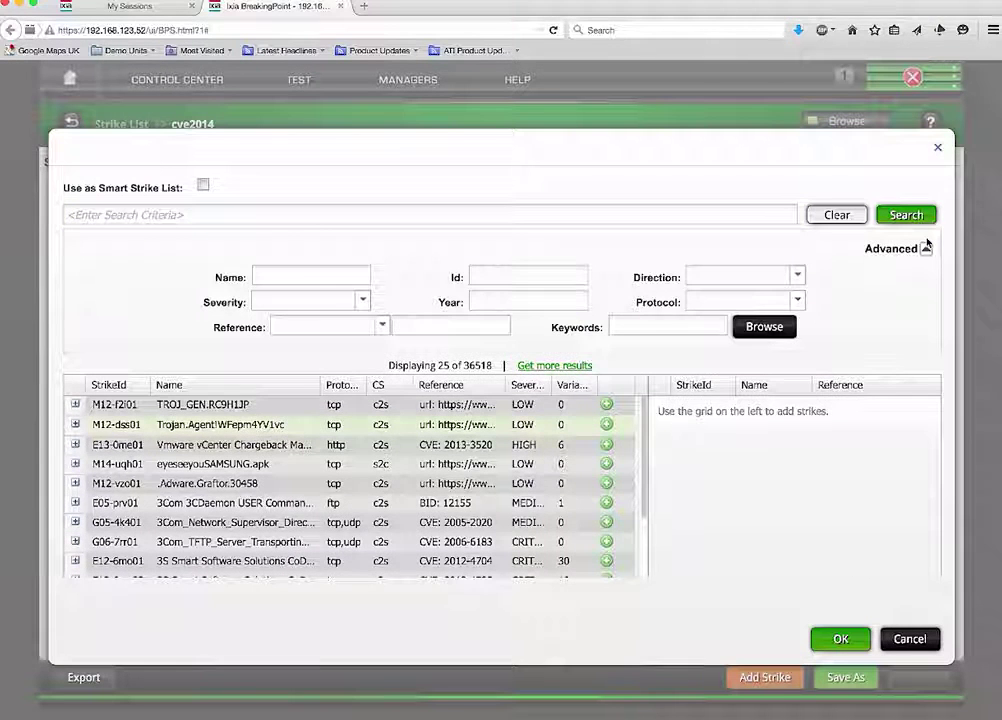
click(381, 328)
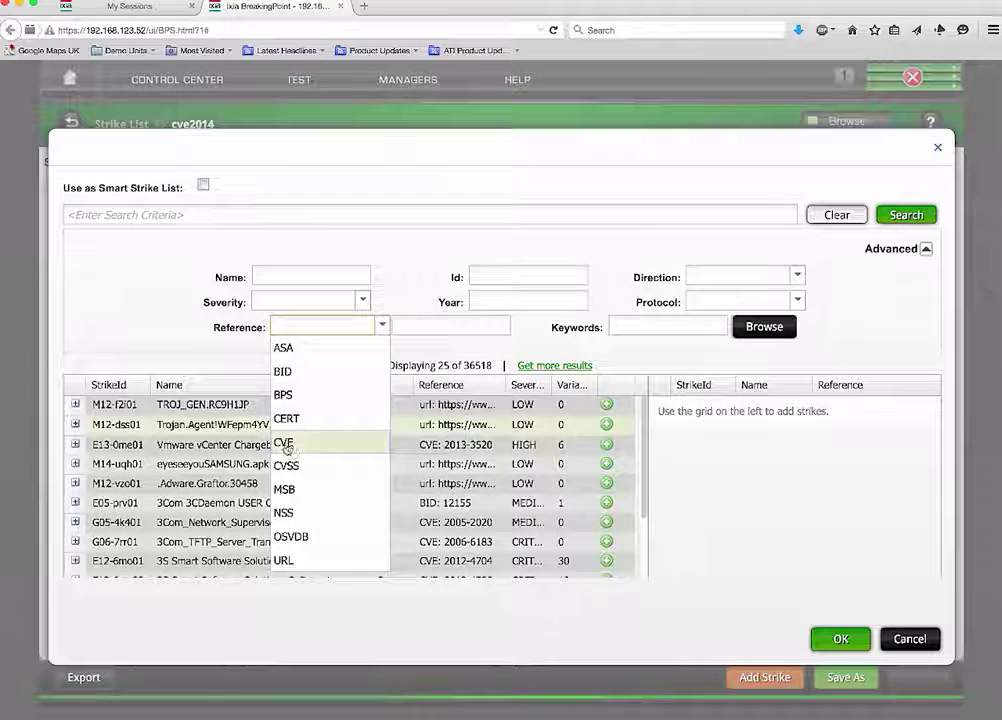
click(286, 446)
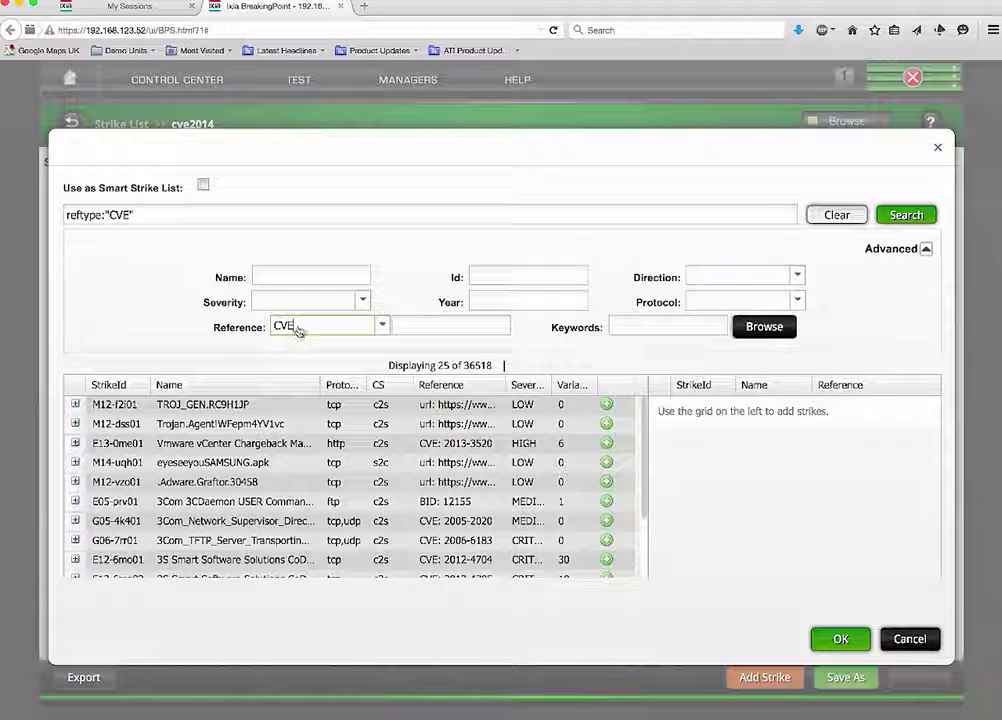
drag(139, 214, 62, 215)
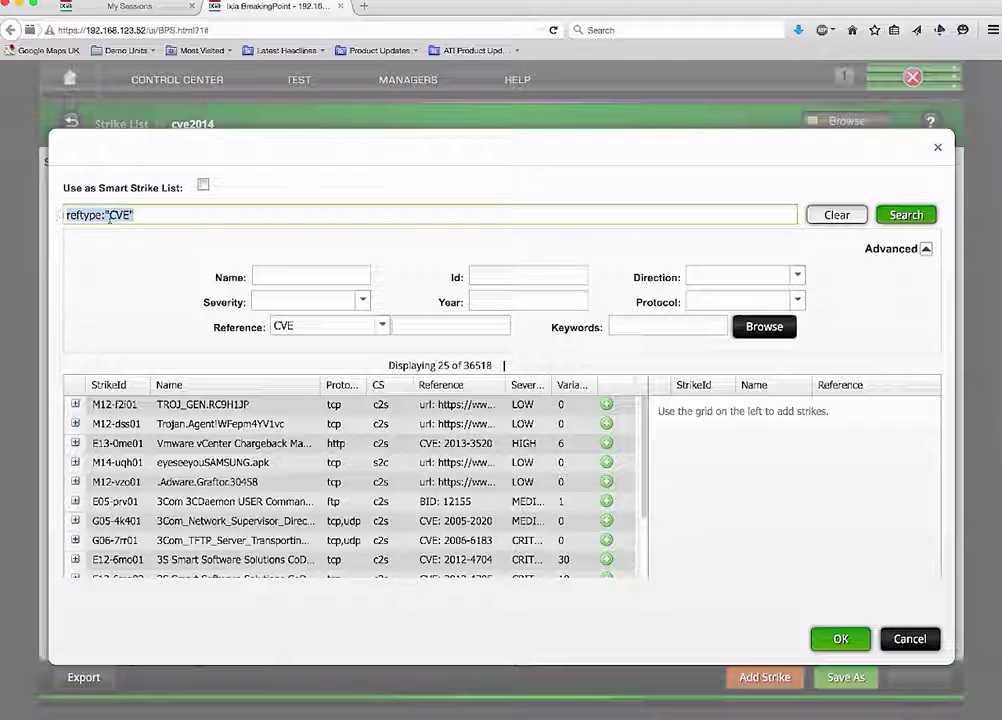
click(159, 214)
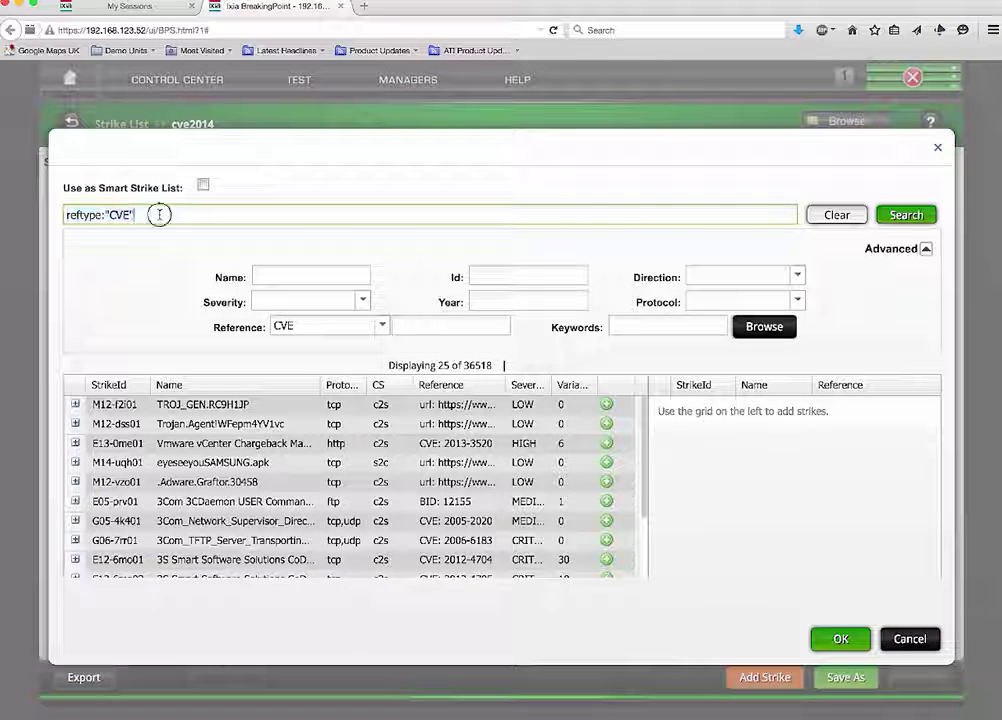
click(494, 301)
text(2014)
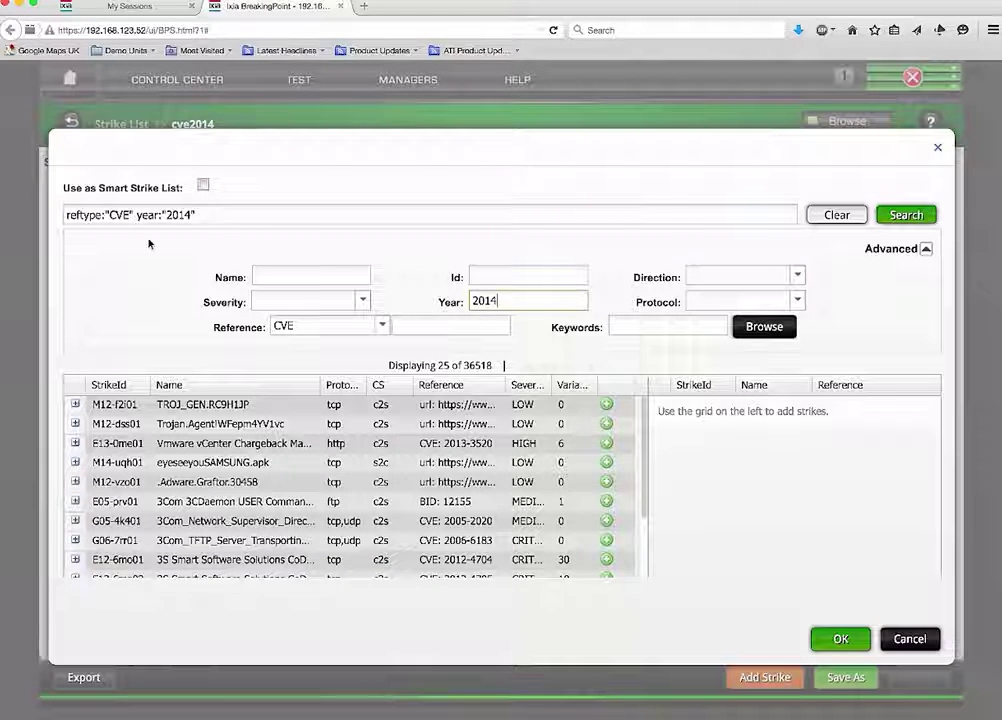
click(907, 216)
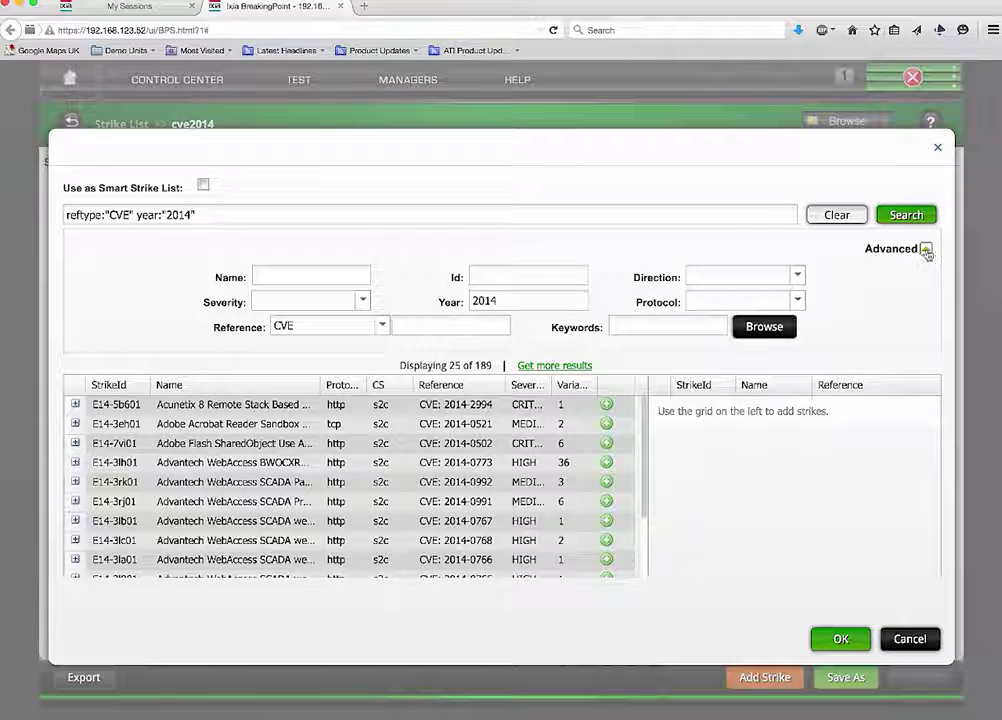
click(926, 249)
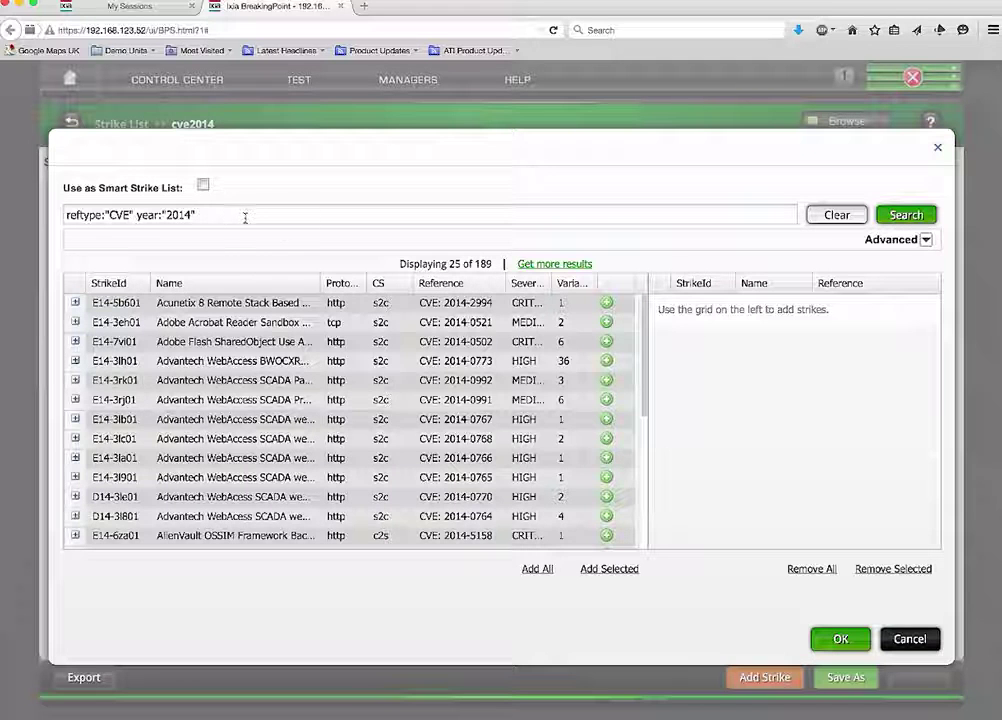
Add all strikes matching the search to the cve2014 strike list and save the list
click(537, 570)
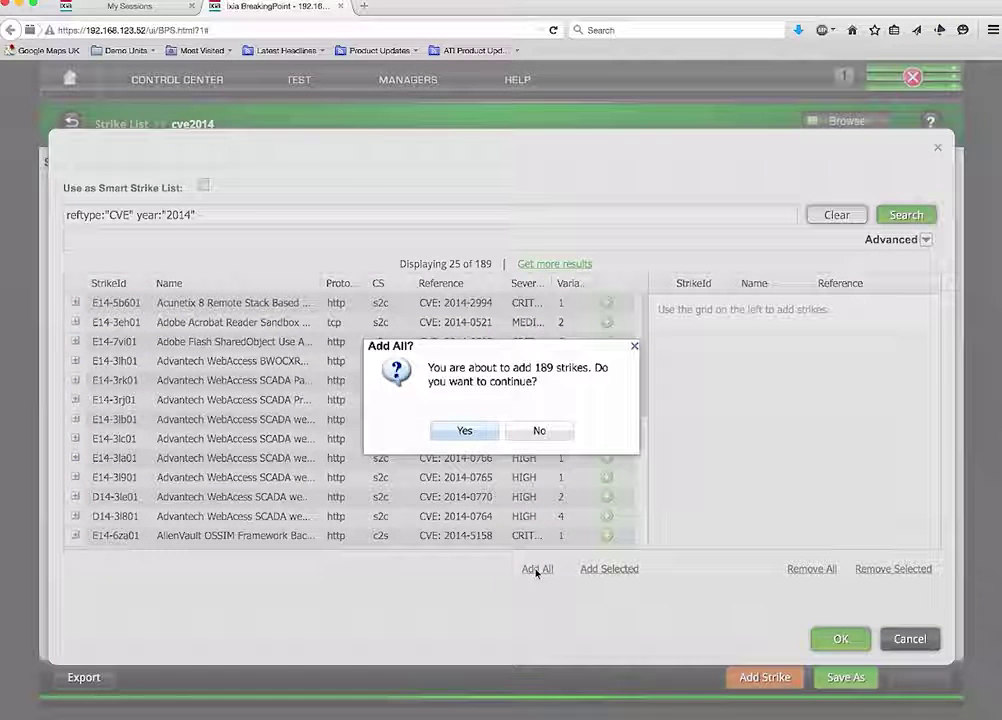
click(466, 431)
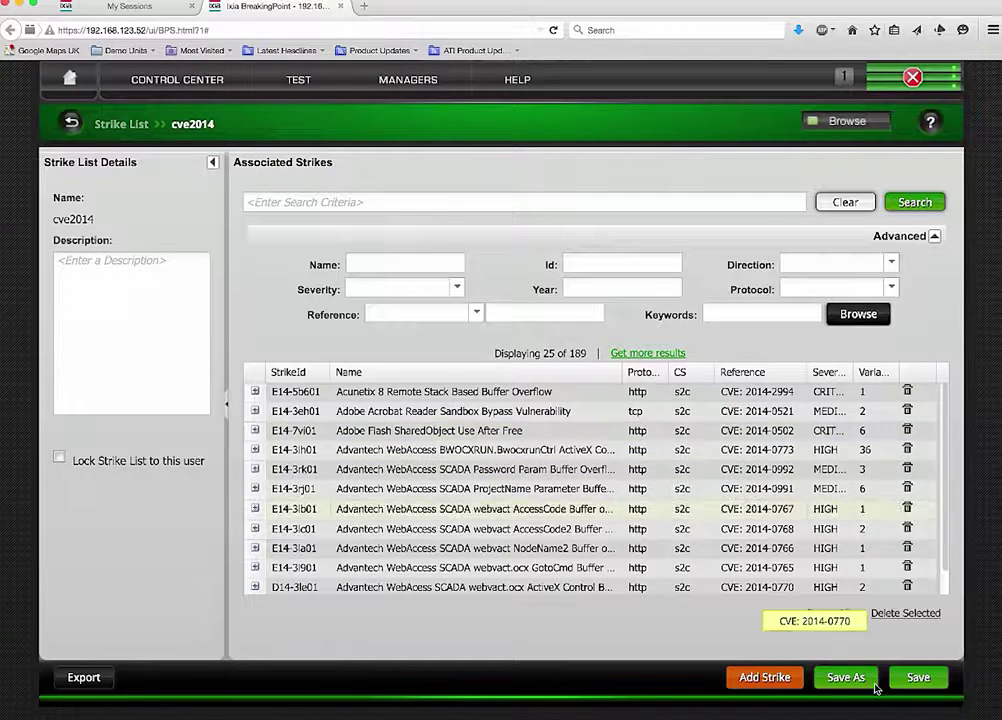
click(918, 679)
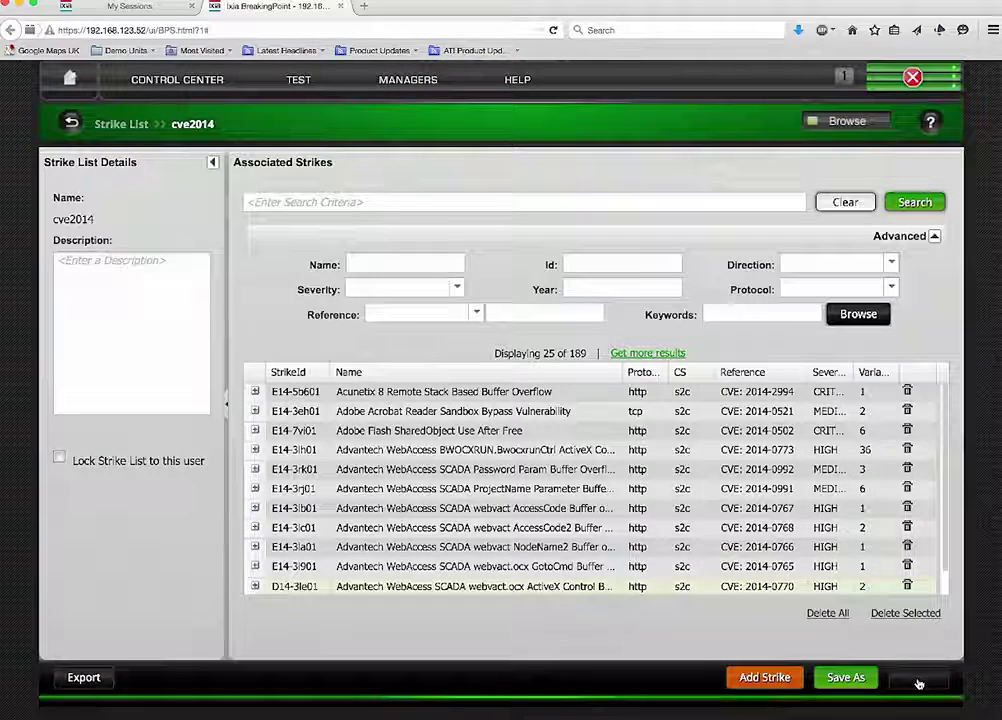
Reopen the recent test App Mix Europe Fixed plus CVE 2014 and open the settings of its Security_1 component
click(298, 79)
mouse_move(376, 201)
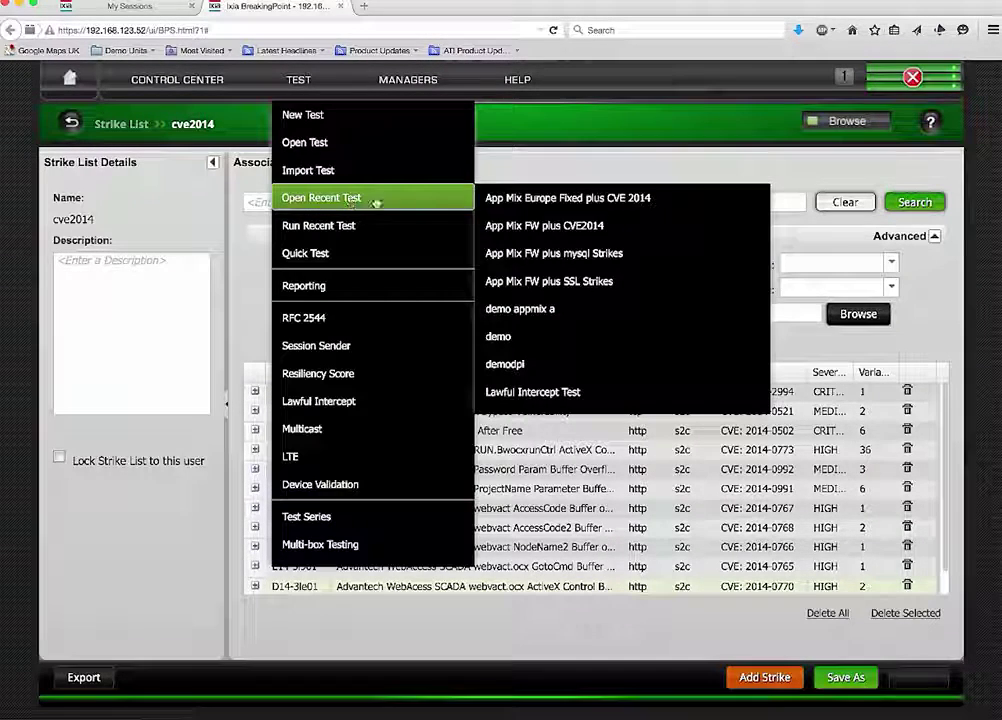
click(515, 203)
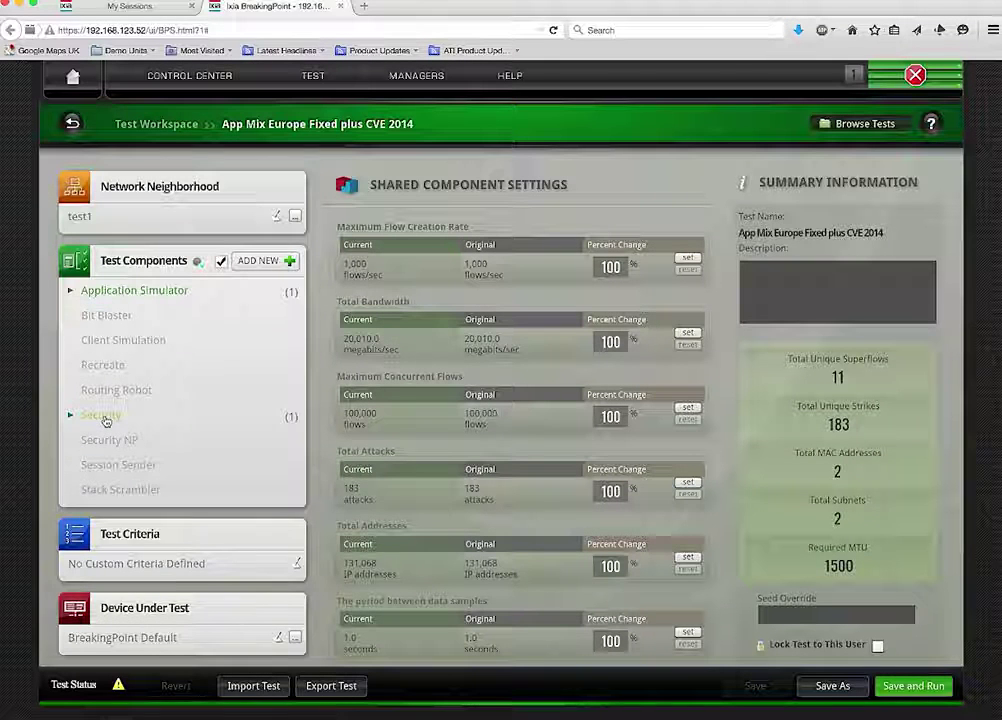
click(102, 415)
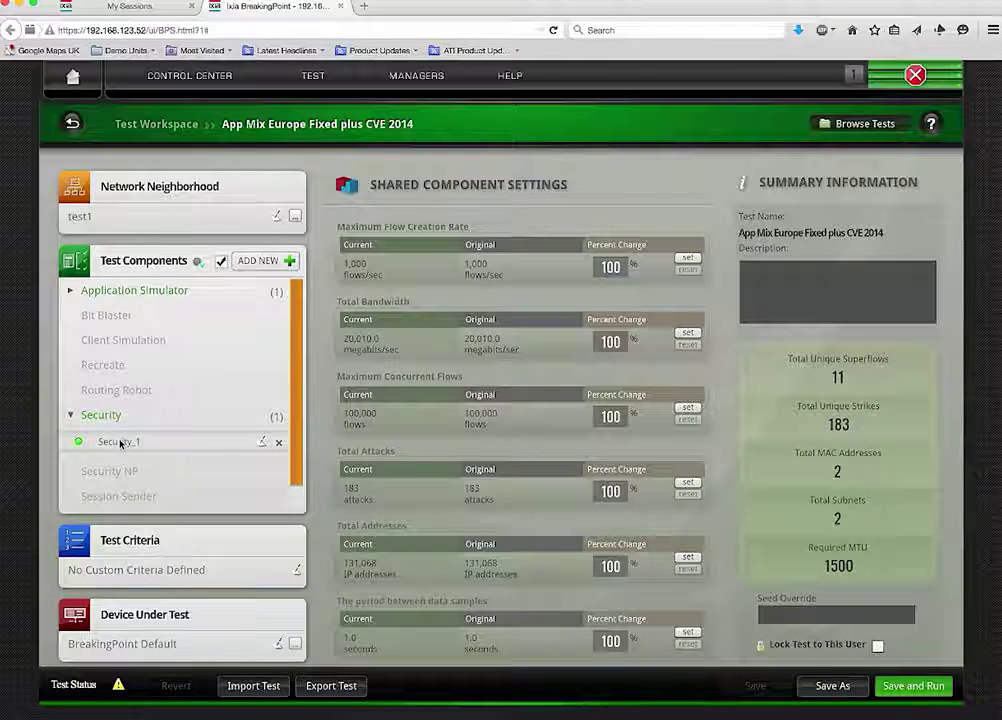
click(117, 443)
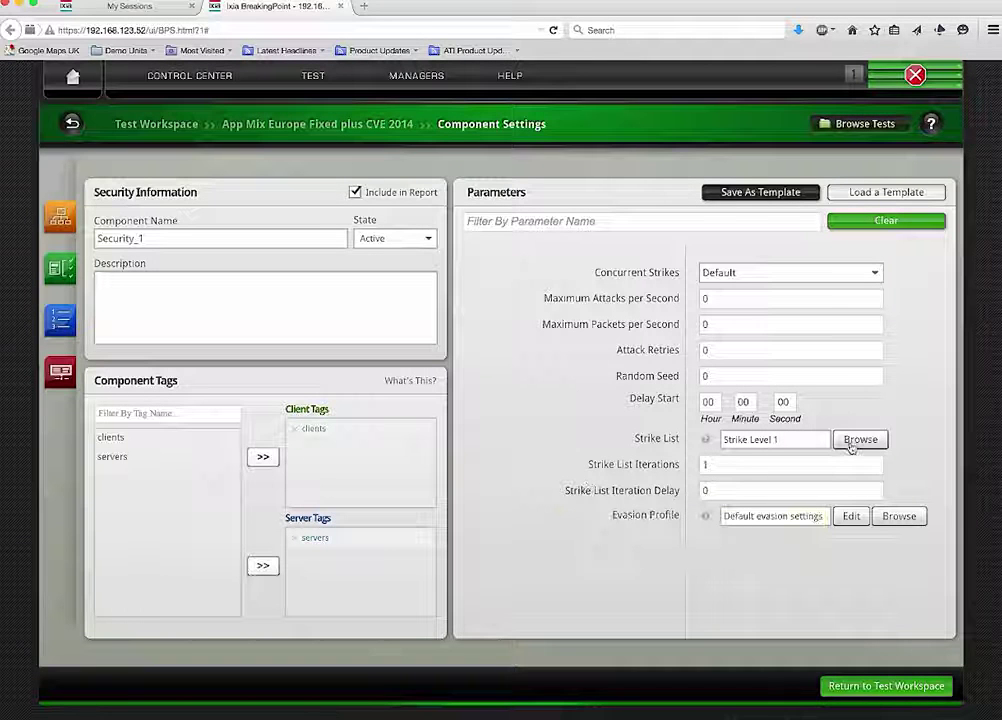
Search the strike lists for cve2014 and assign that list to the Security_1 component
click(860, 439)
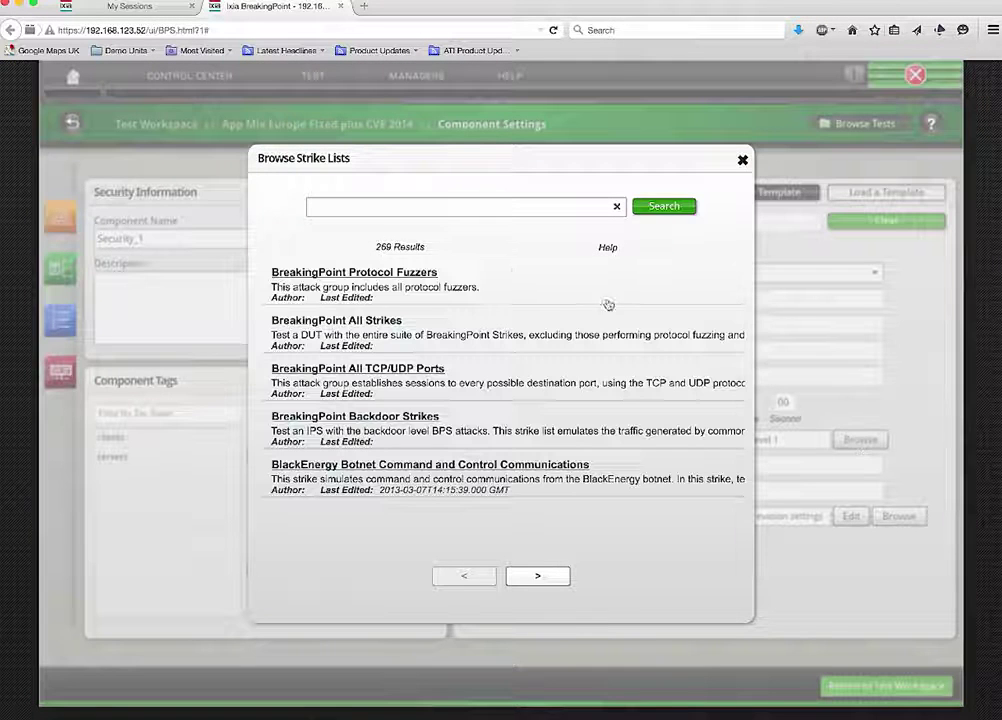
click(427, 207)
text(cve2014)
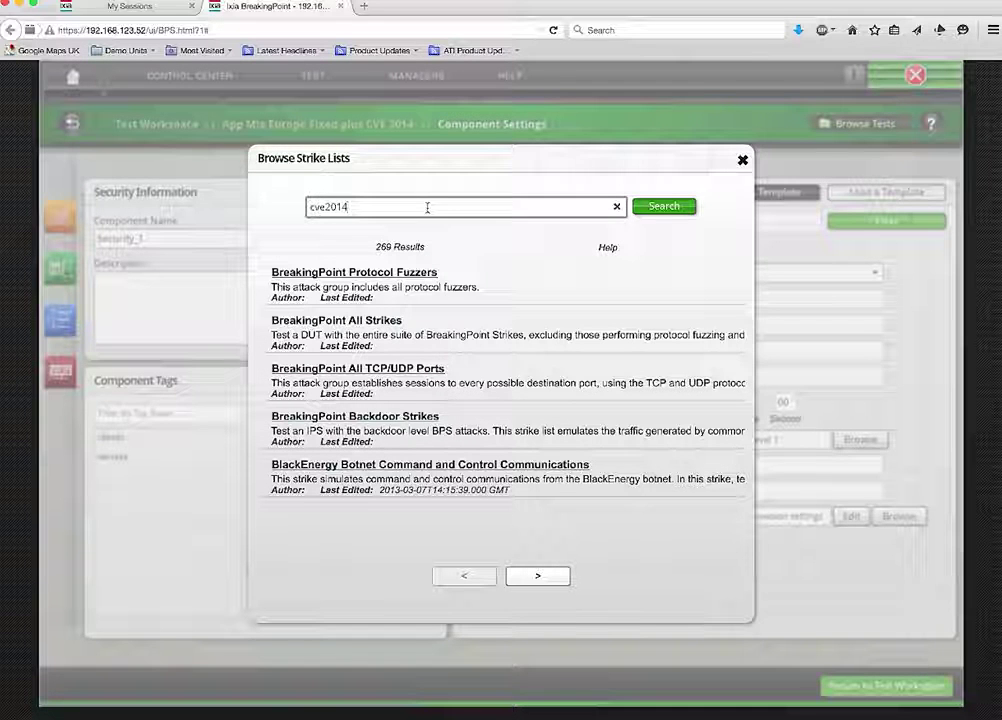
click(660, 210)
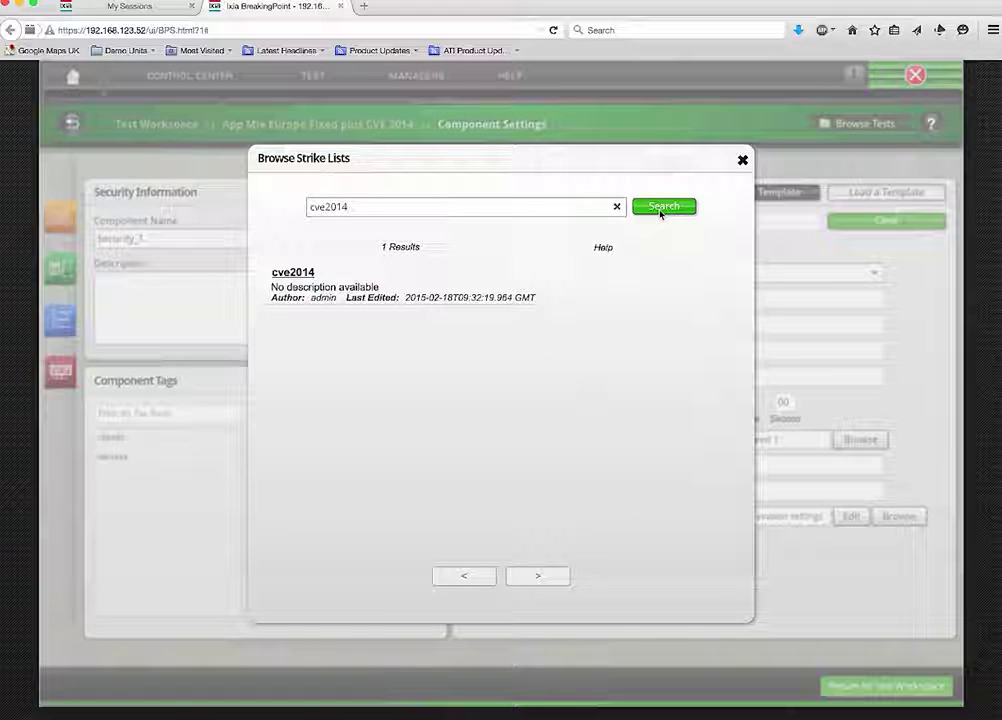
click(293, 273)
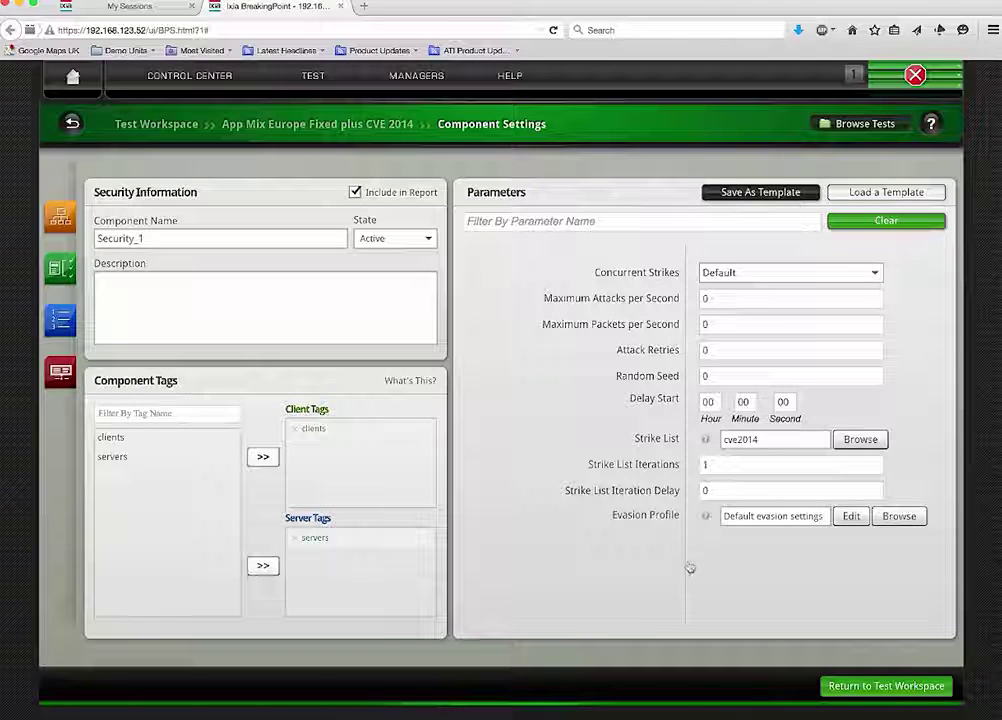
Review the override options of the default evasion profile, from the Global settings through the protocol sections, and close it without saving
click(850, 517)
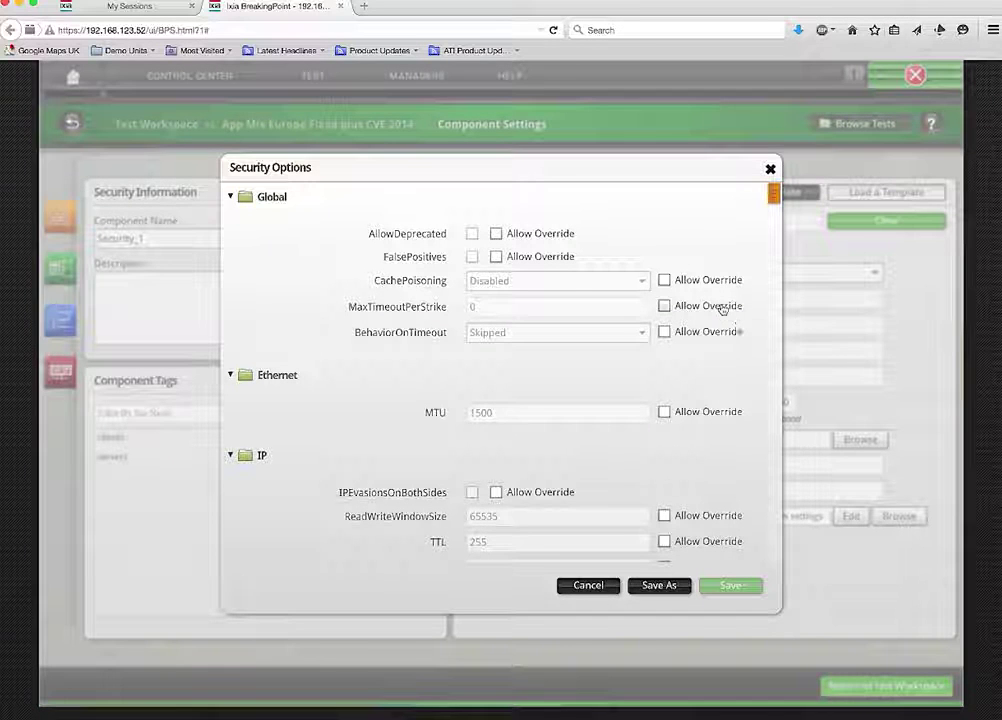
mouse_move(722, 309)
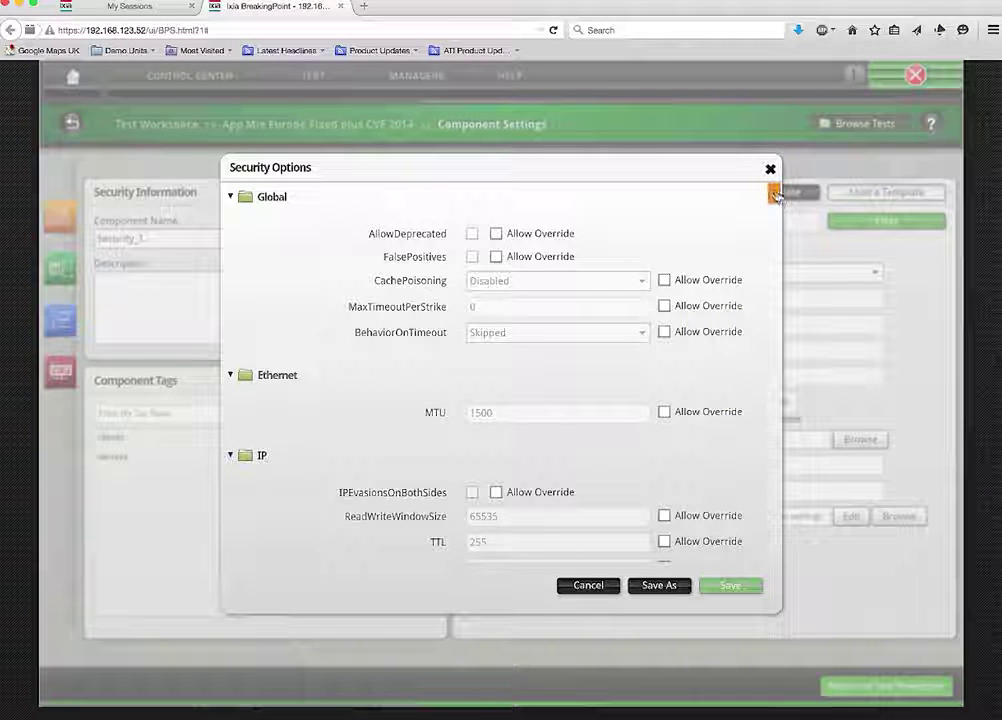
click(776, 195)
scroll(776, 195, down, 2)
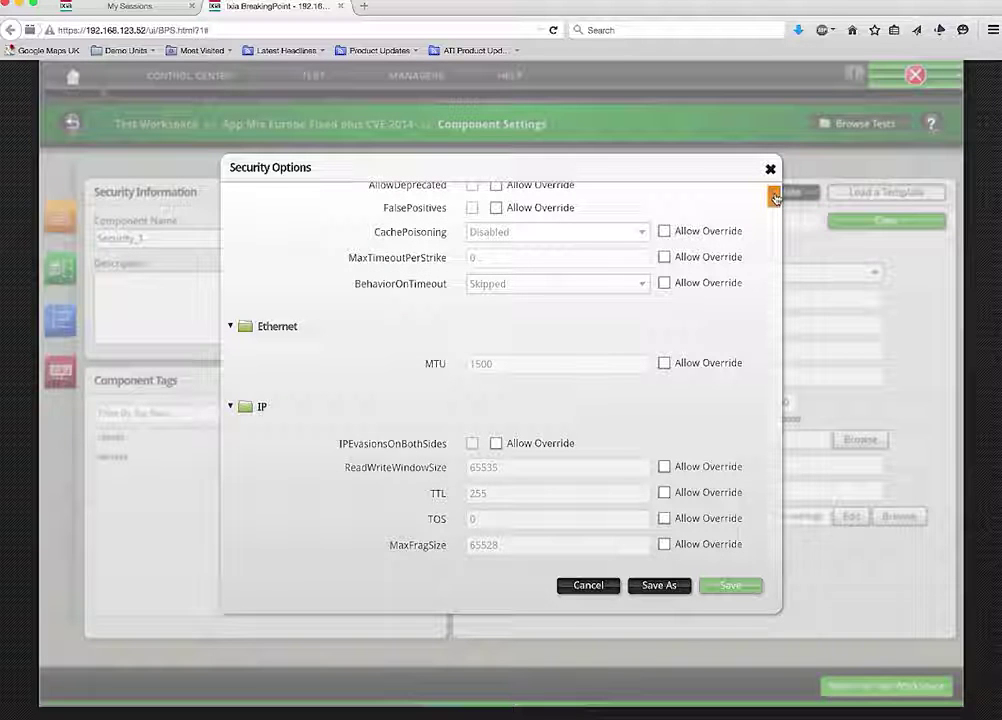
drag(777, 210, 778, 219)
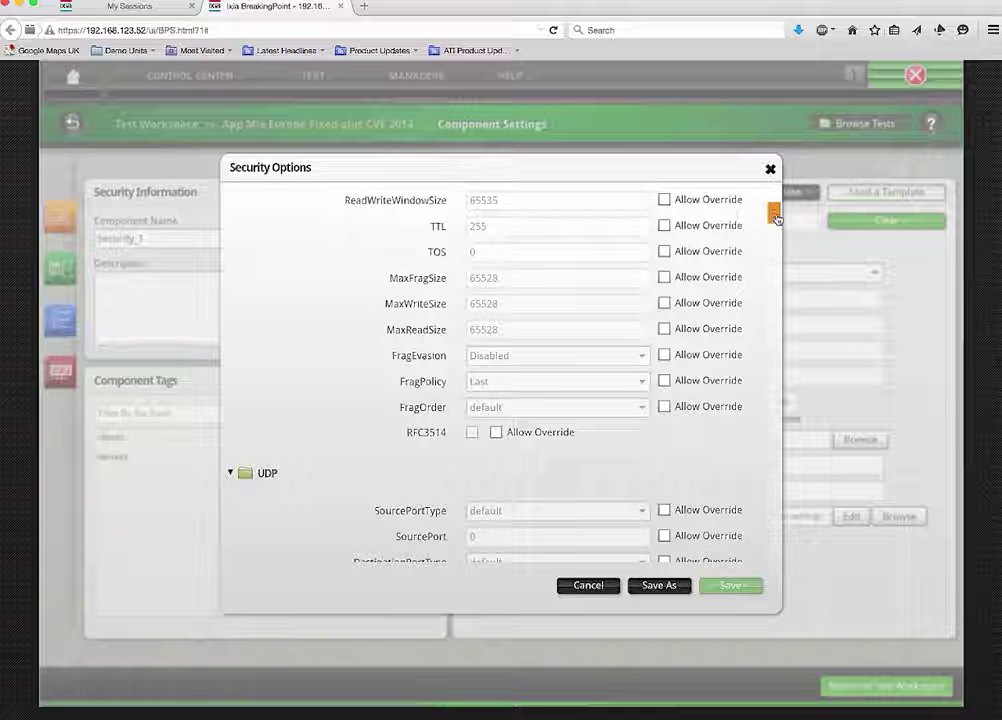
drag(775, 217, 775, 378)
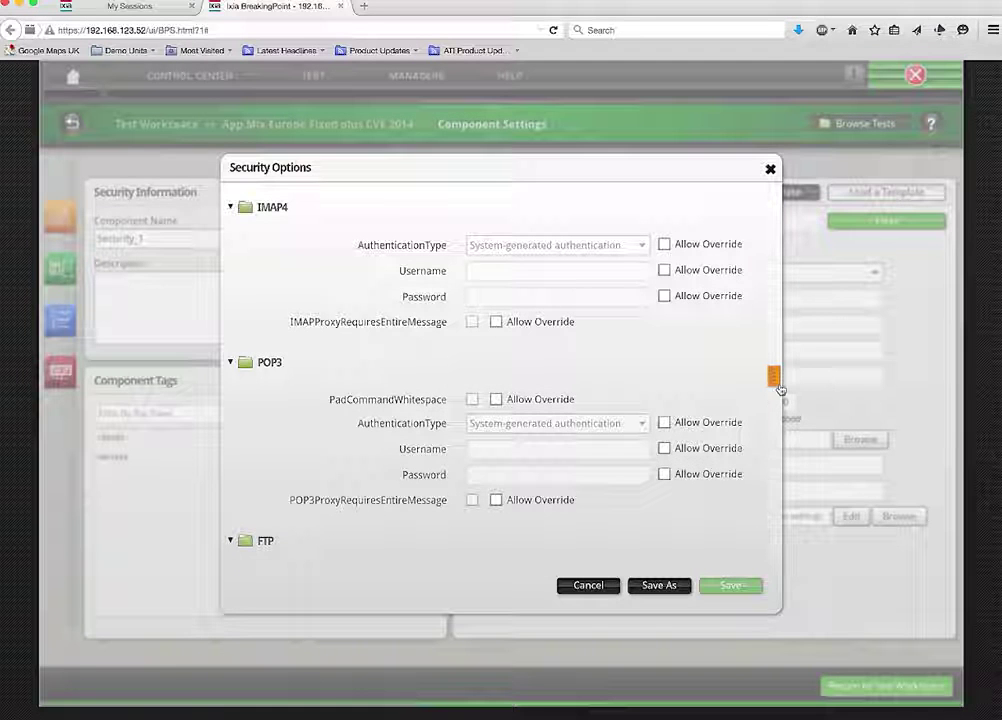
click(588, 589)
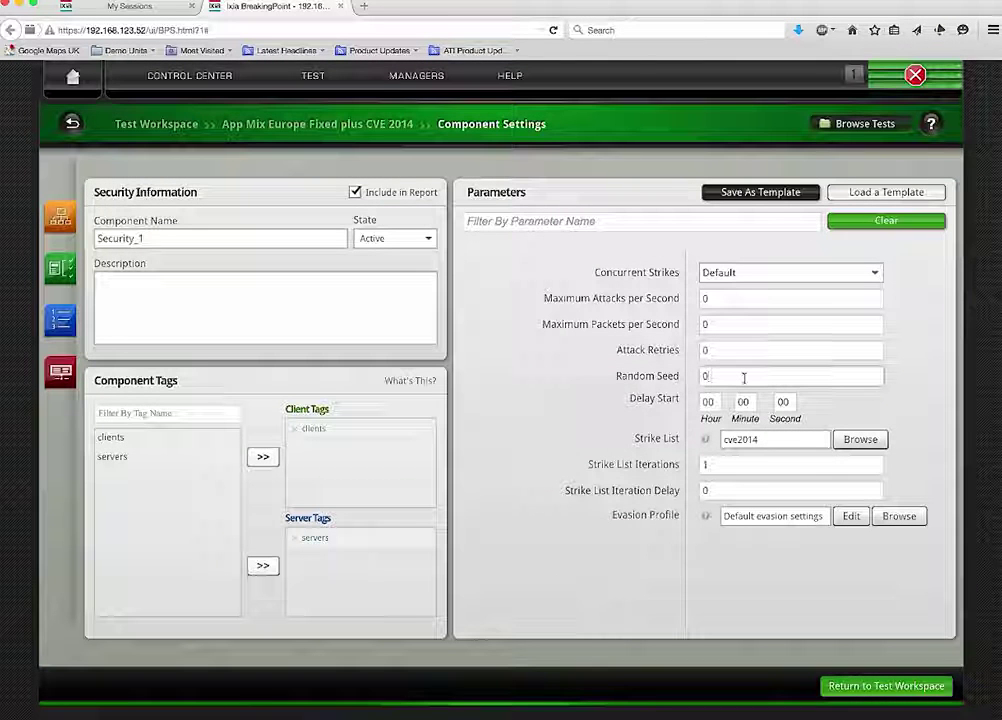
Set the random seed of the Security_1 component to 1234563 and return to the test workspace
key(BackSpace)
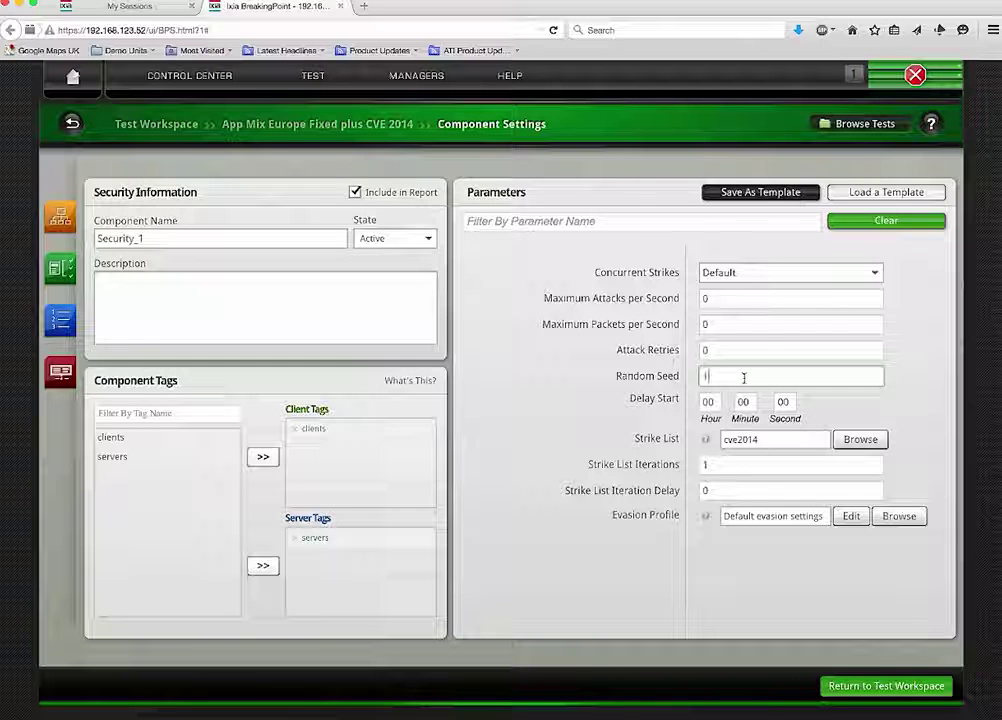
text(4567)
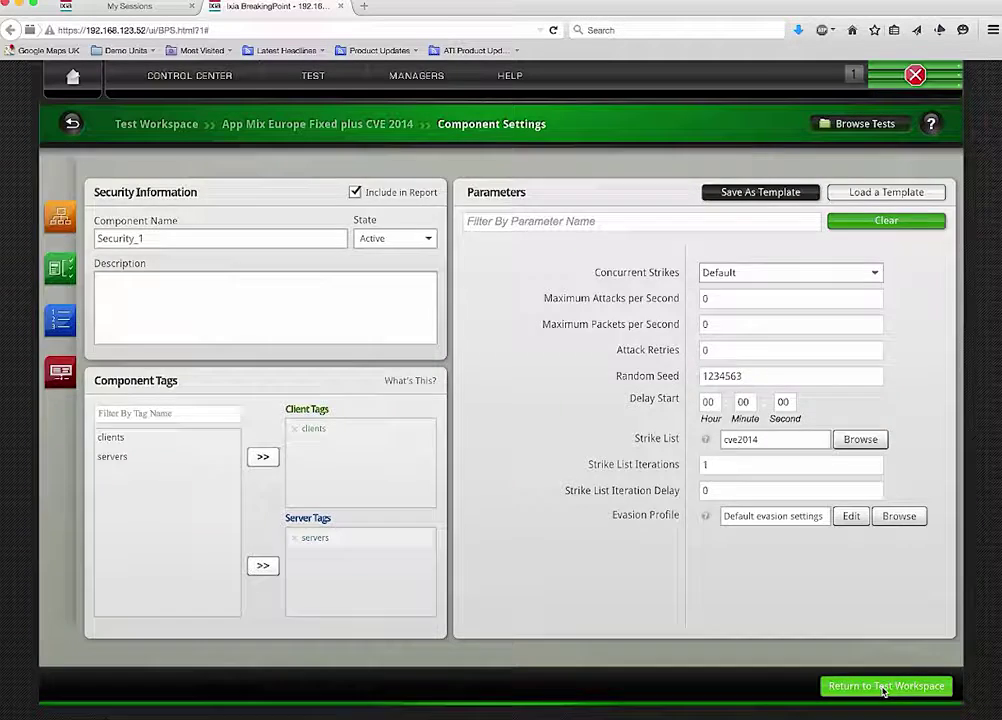
click(883, 688)
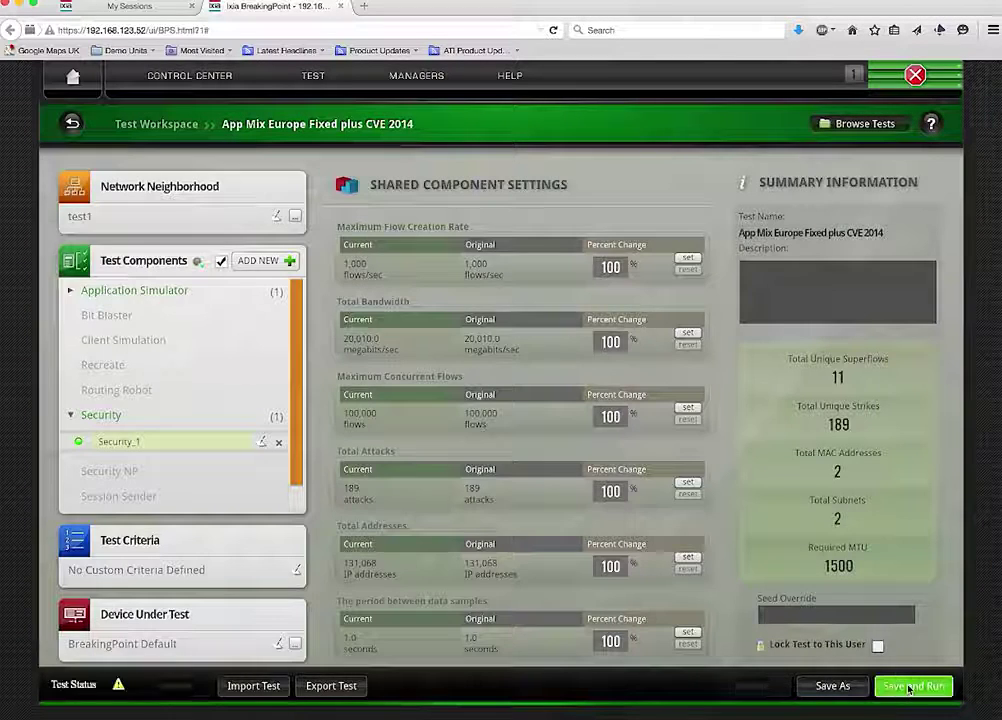
Save and run the test, and stop the run after checking its real-time attack statistics
click(908, 686)
click(622, 520)
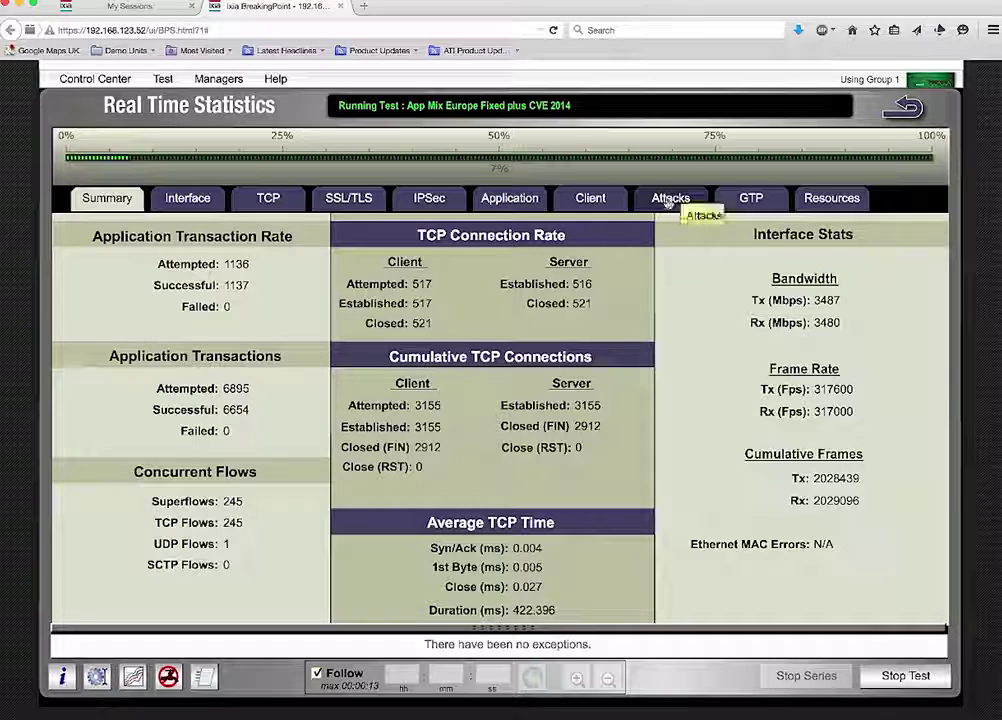
click(669, 199)
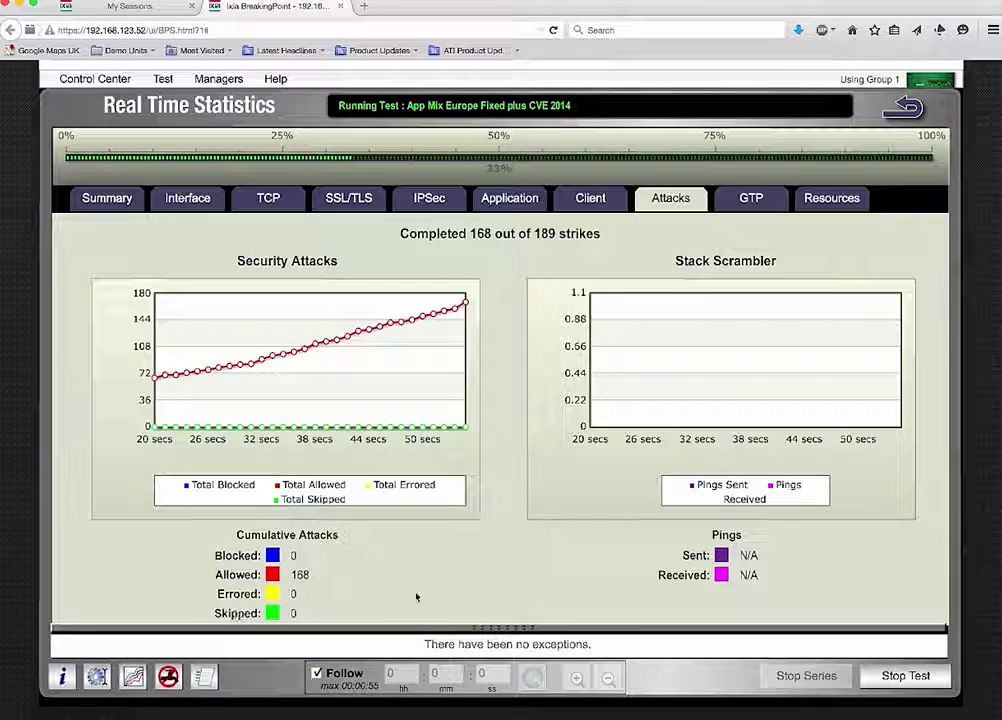
click(906, 677)
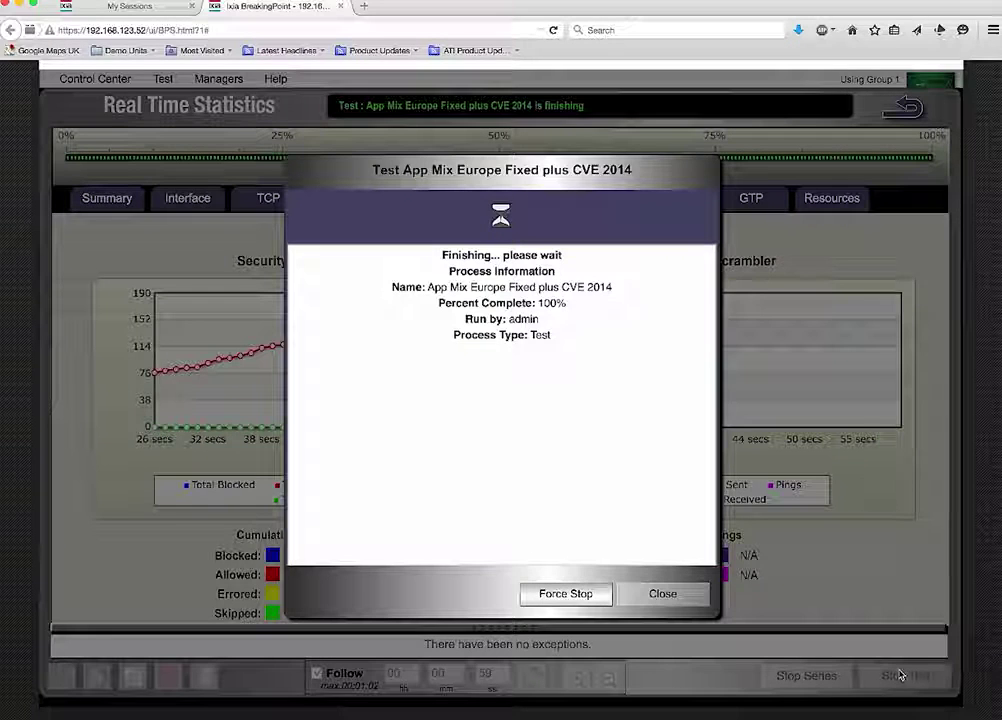